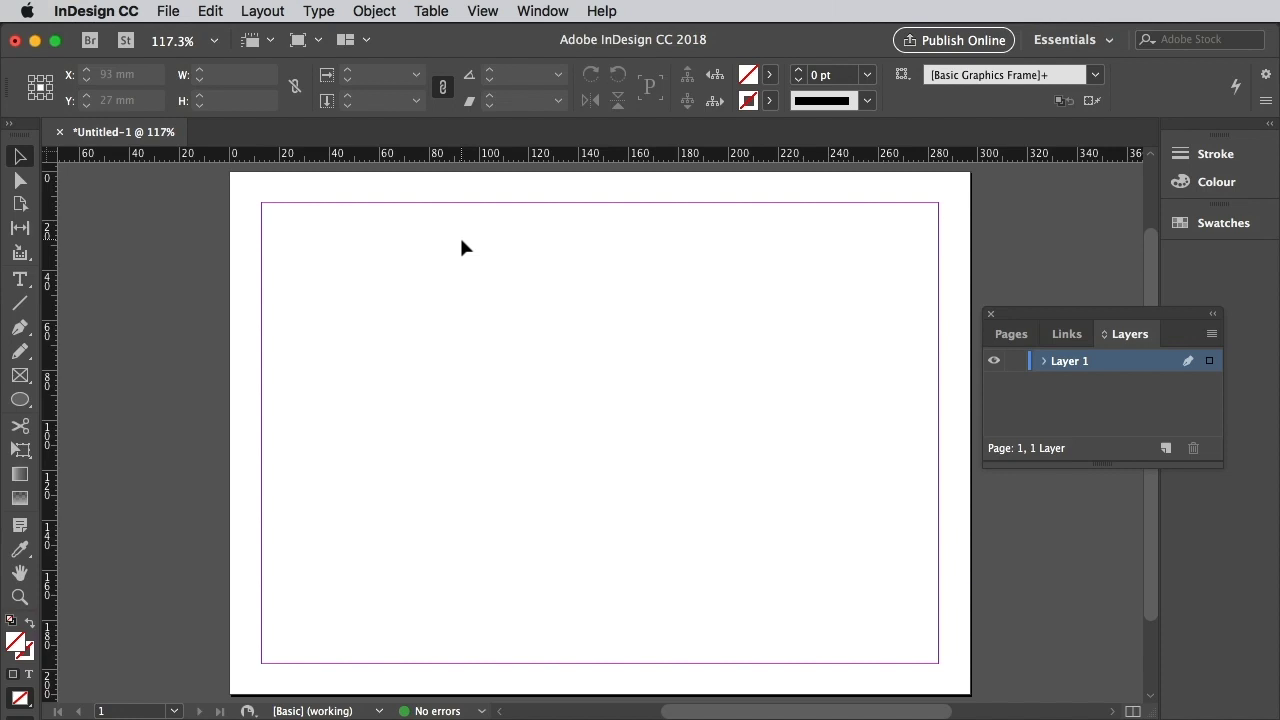
Step: Rename Layer 1 to 'Background'
double_click(1072, 368)
left_click_drag(812, 301, 698, 312)
type("Background")
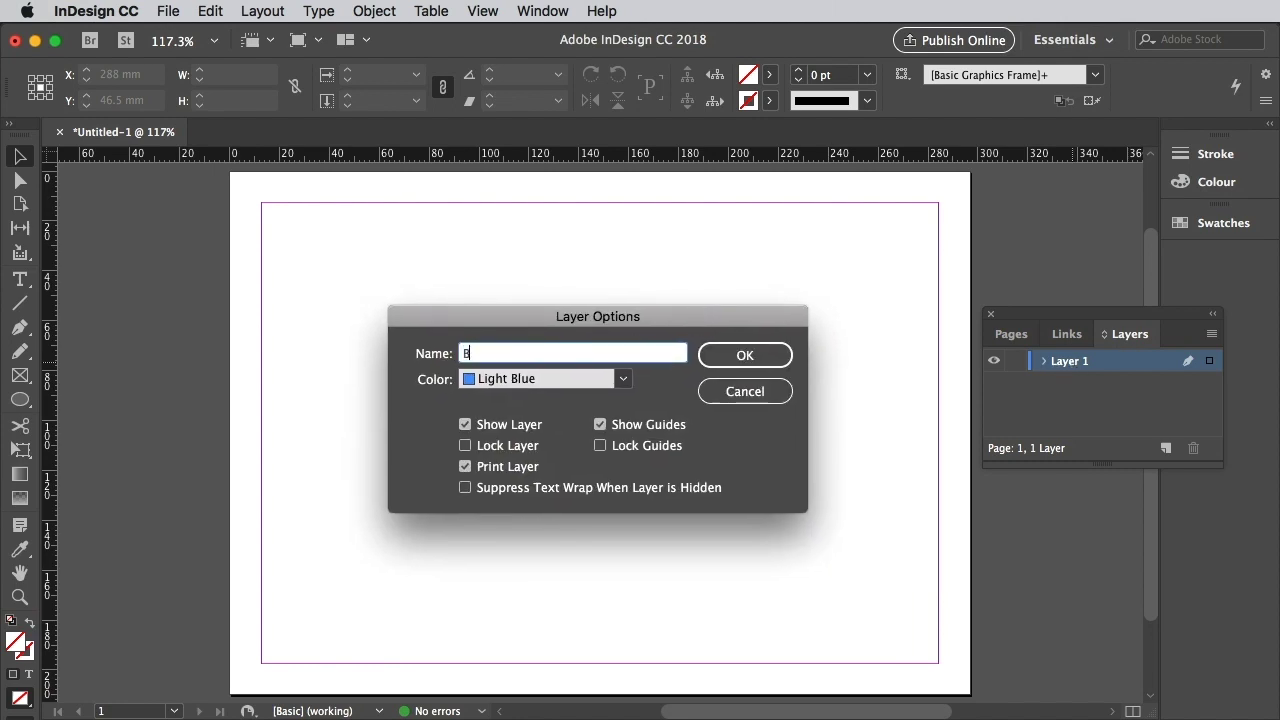
left_click(746, 357)
Step: Add a new layer named 'Type', lock it, and make Background the active layer
left_click(1165, 449)
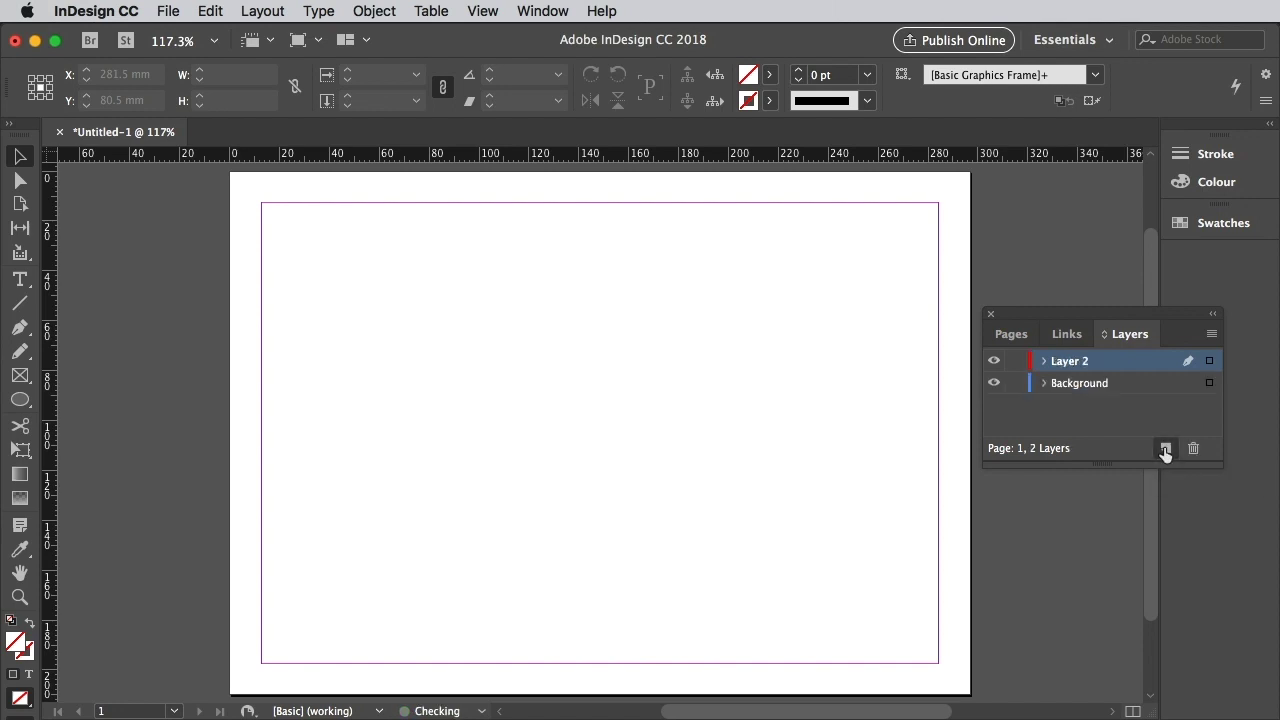
double_click(1068, 362)
type("Ty")
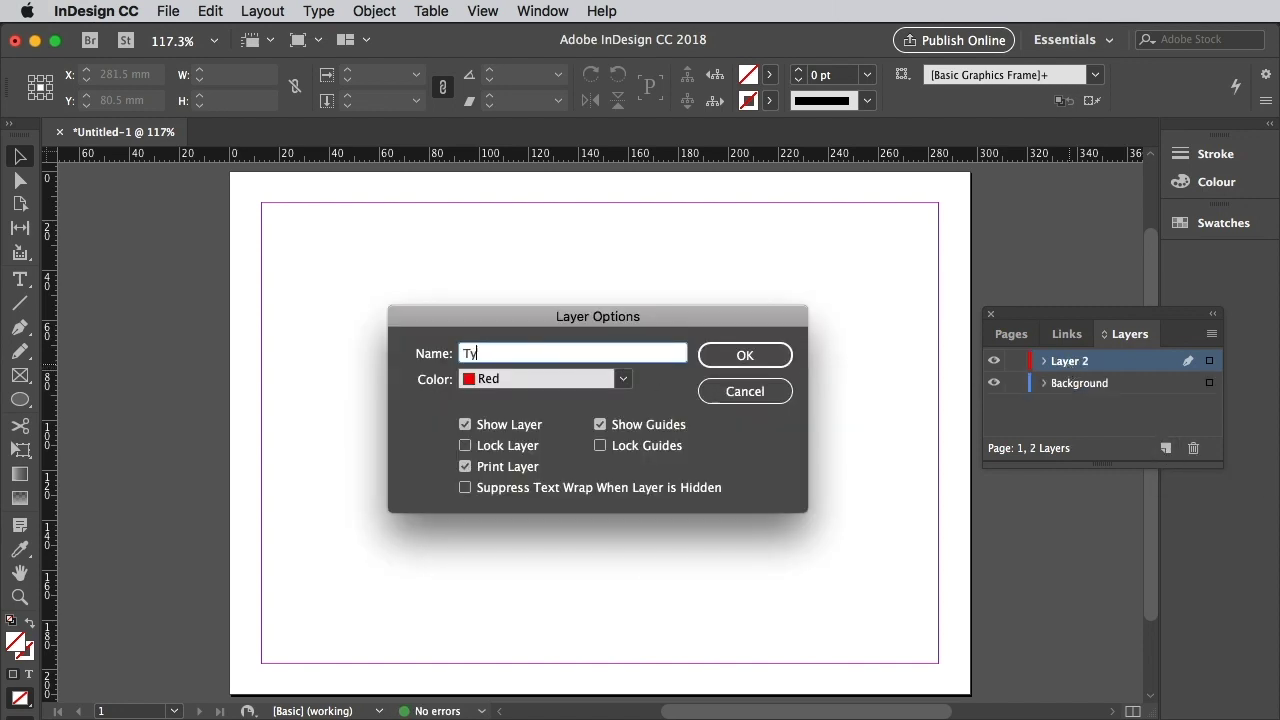
type("pe")
left_click(731, 358)
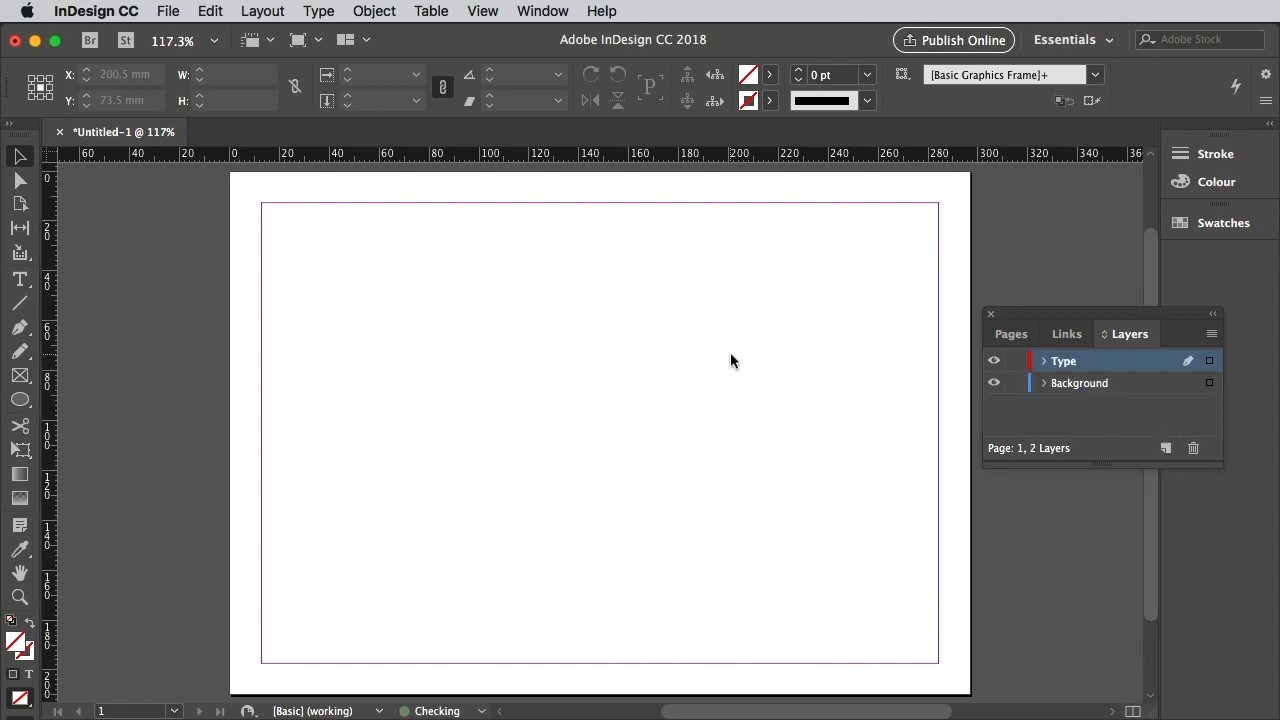
left_click(1016, 362)
left_click(1077, 389)
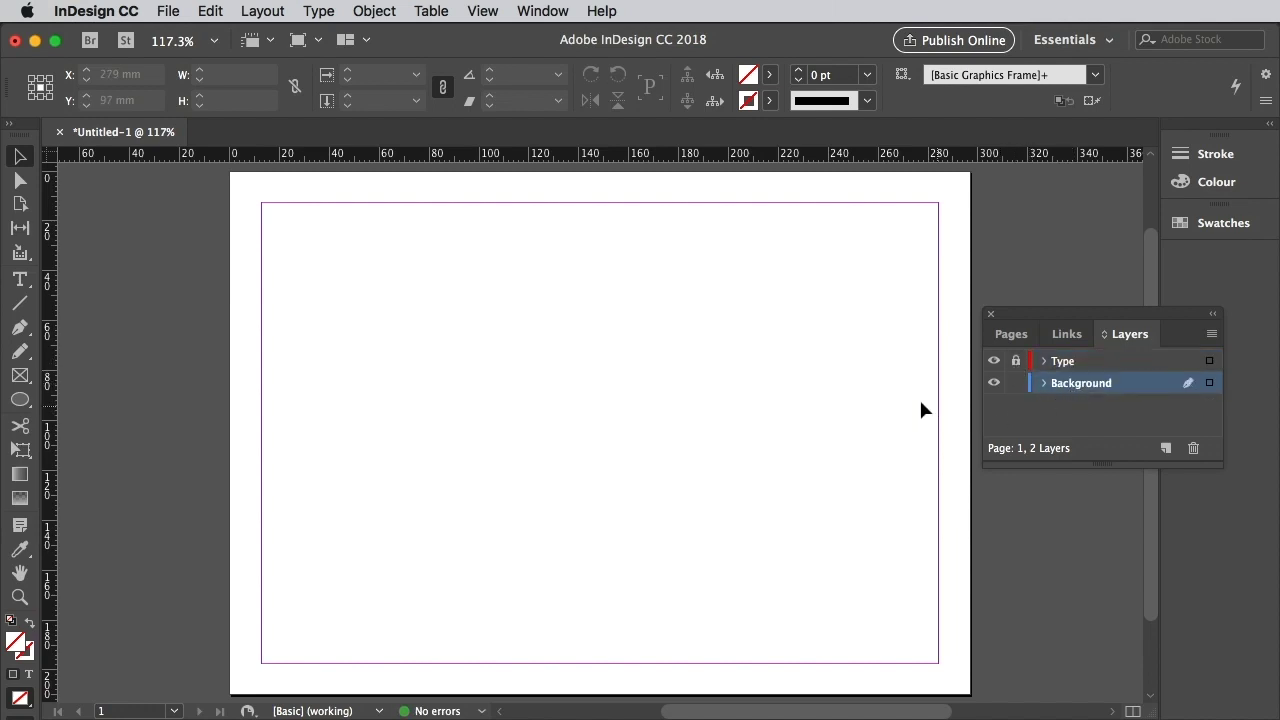
Step: Draw a page-sized rectangle frame and place Stone texture.jpg into it
left_click(19, 375)
left_click_drag(233, 176, 970, 693)
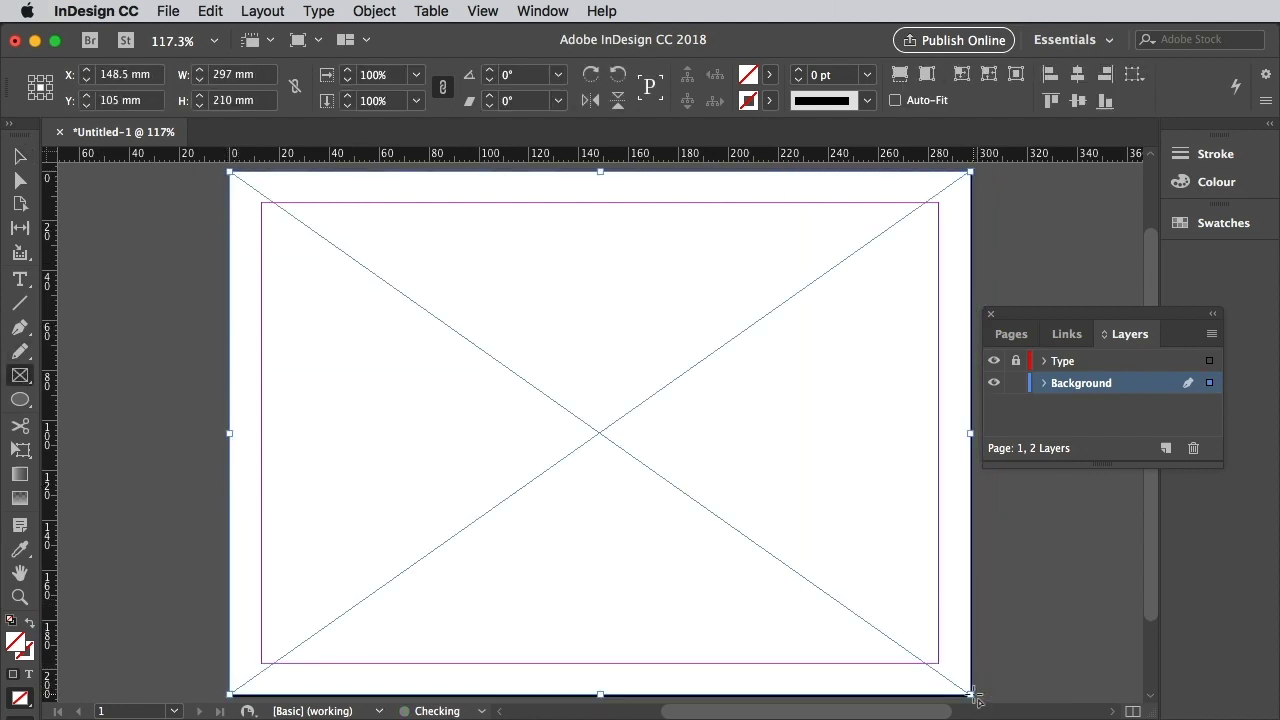
left_click(178, 12)
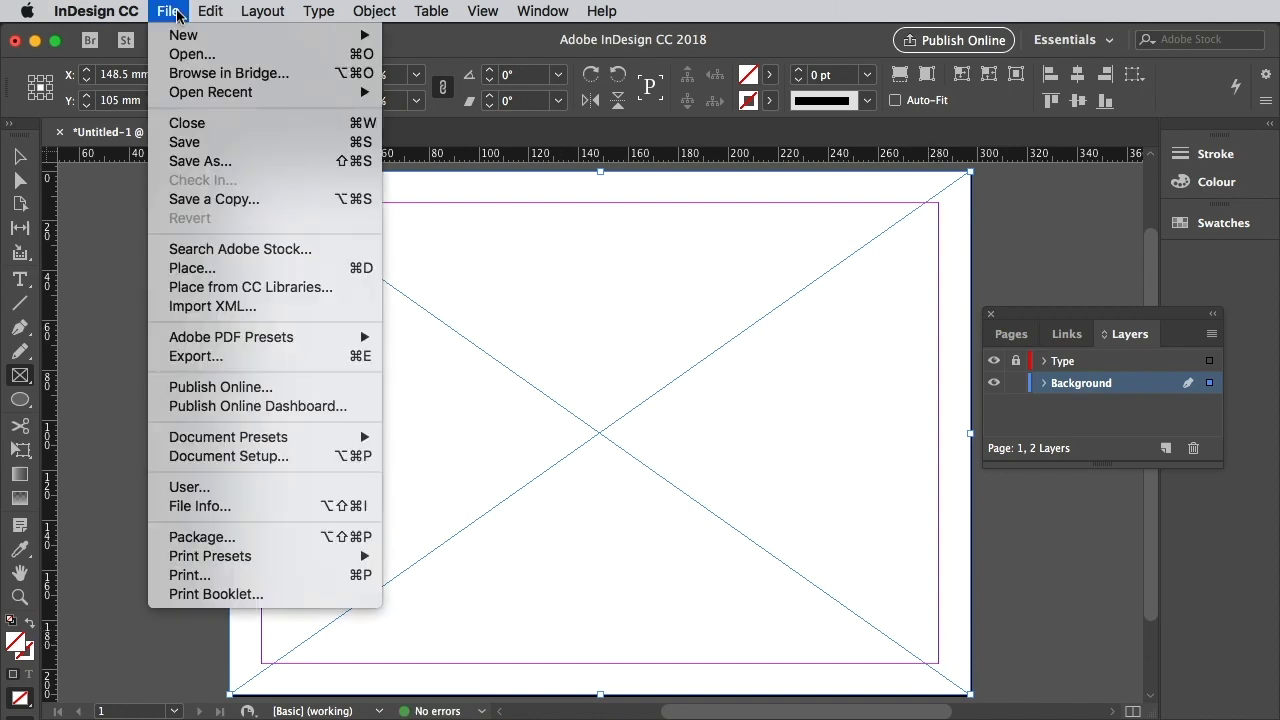
left_click(199, 269)
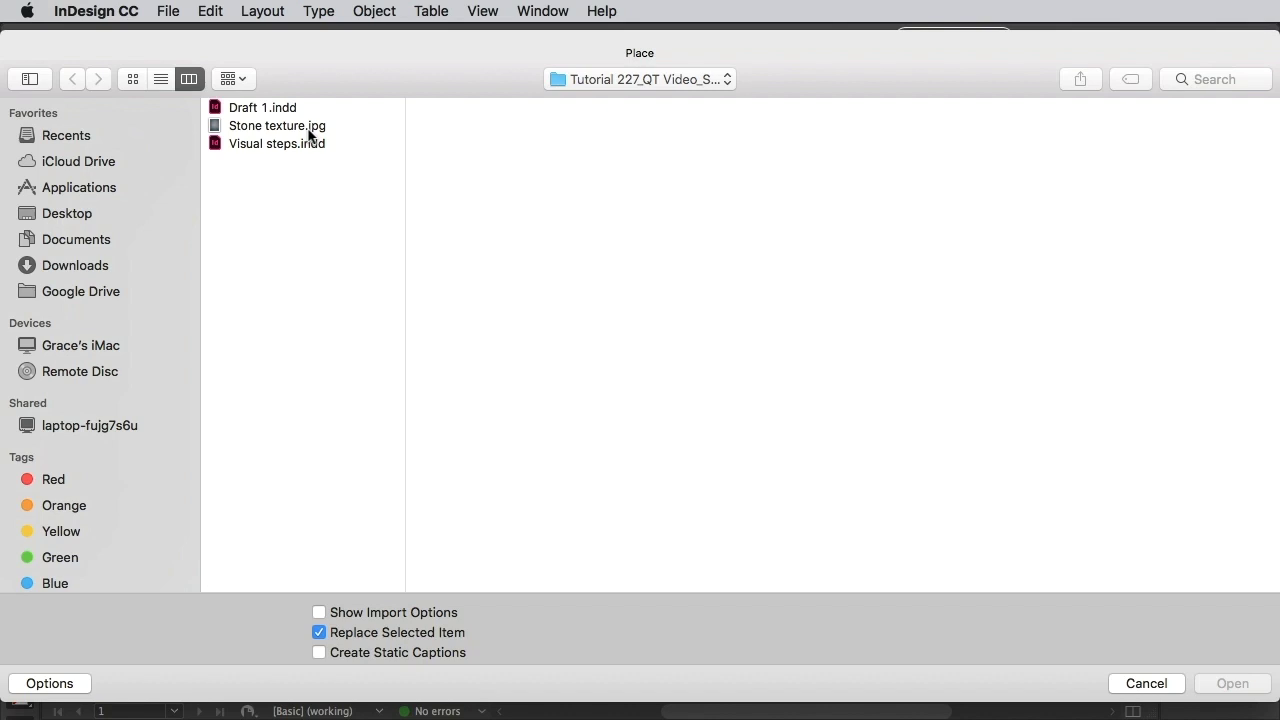
left_click(298, 128)
left_click(1232, 683)
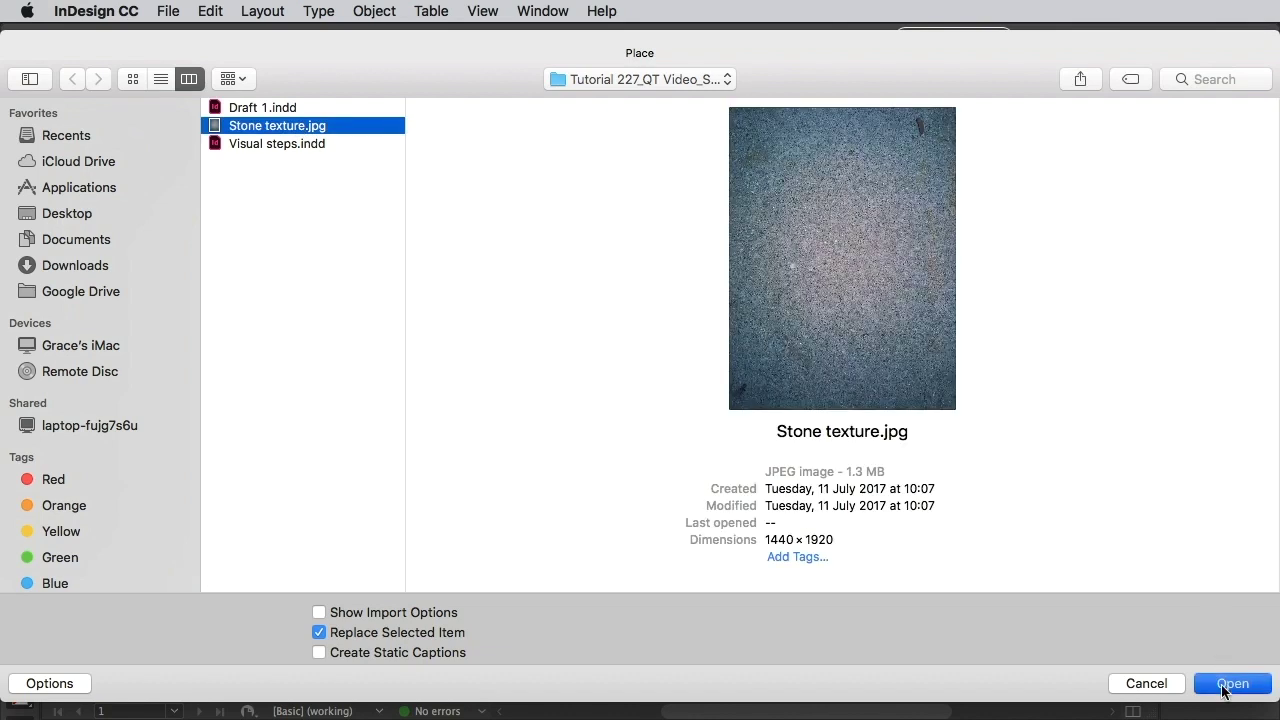
Step: Use High Quality Display, fill the frame proportionally, and rotate the texture 90° clockwise
left_click(482, 11)
mouse_move(600, 322)
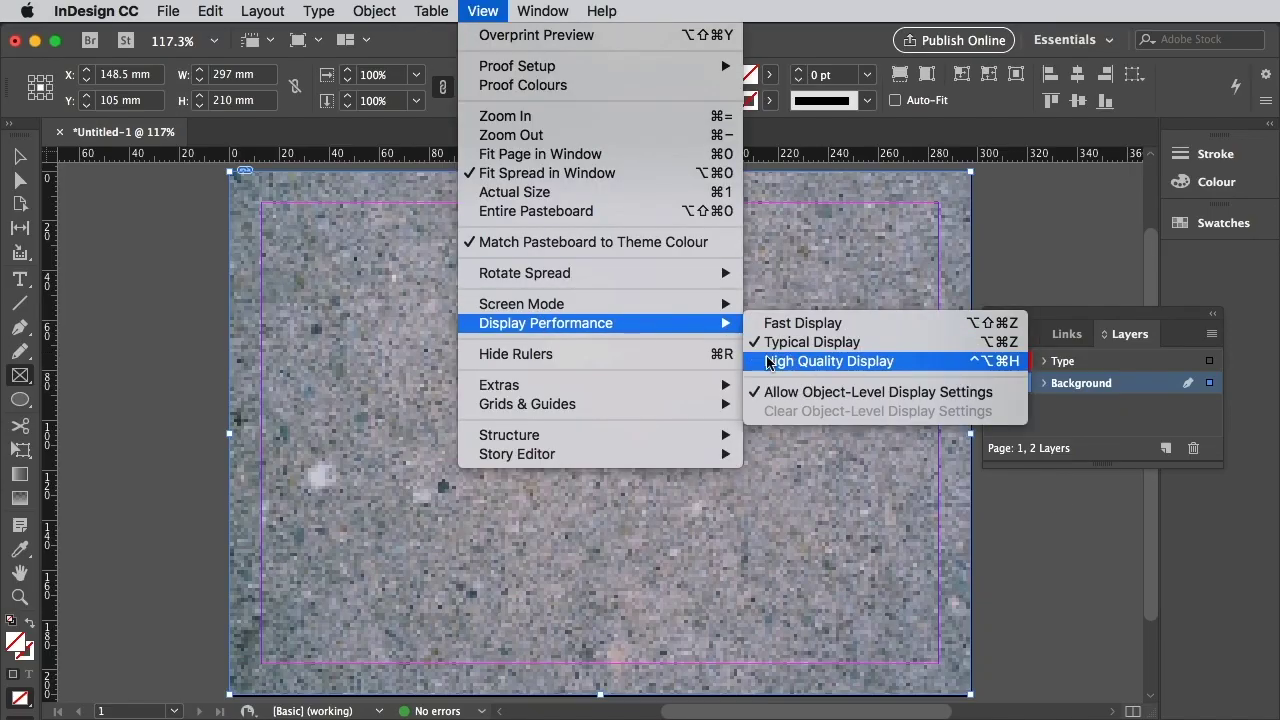
left_click(780, 362)
key("v")
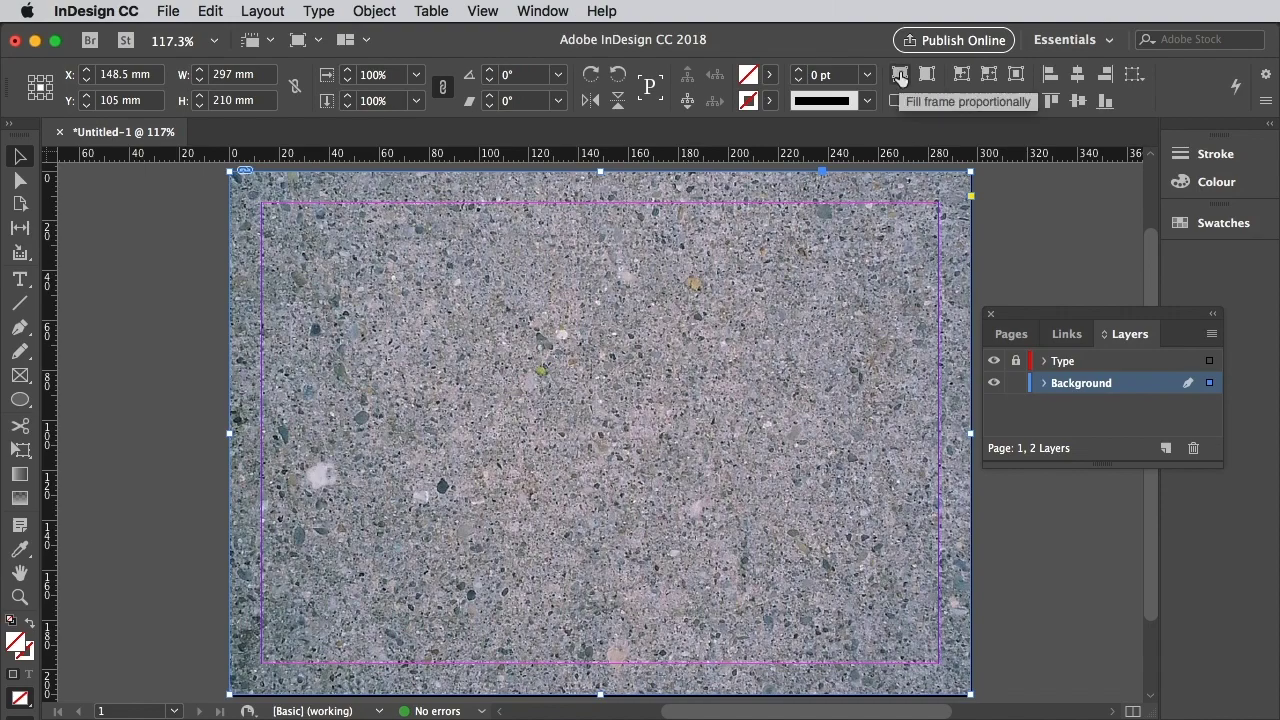
left_click(901, 76)
right_click(617, 395)
mouse_move(682, 320)
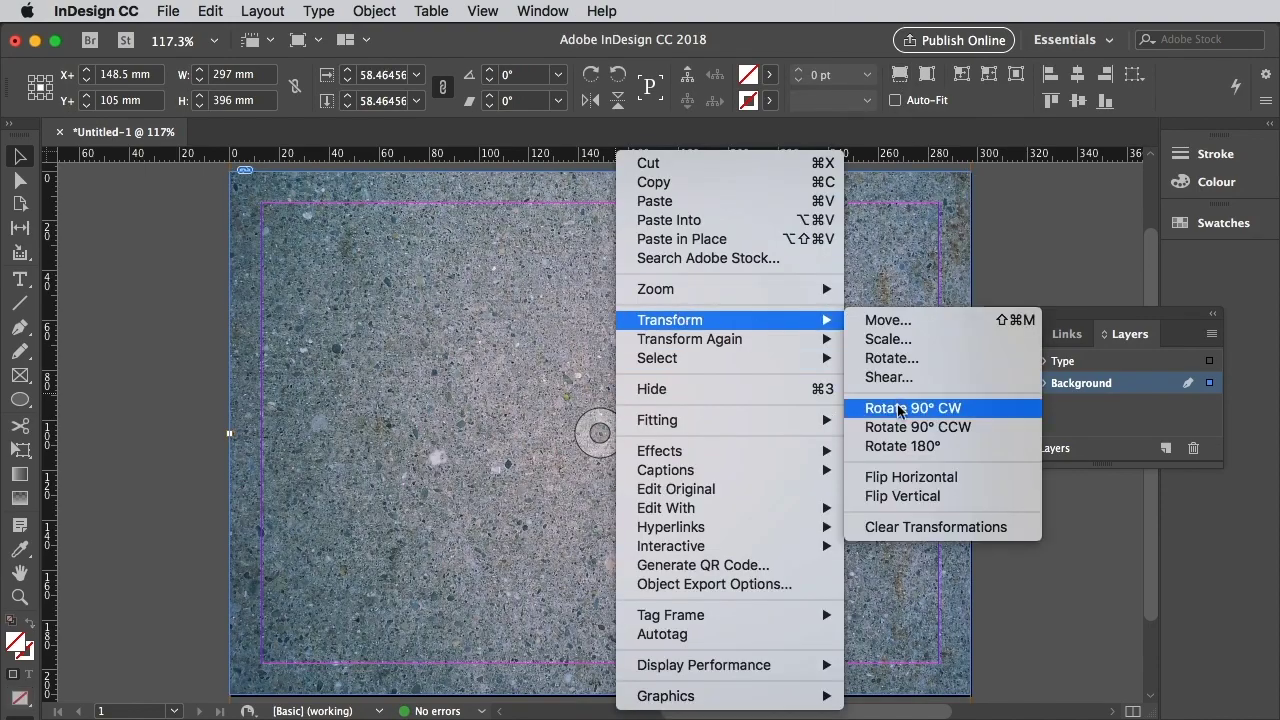
left_click(862, 406)
left_click(373, 283)
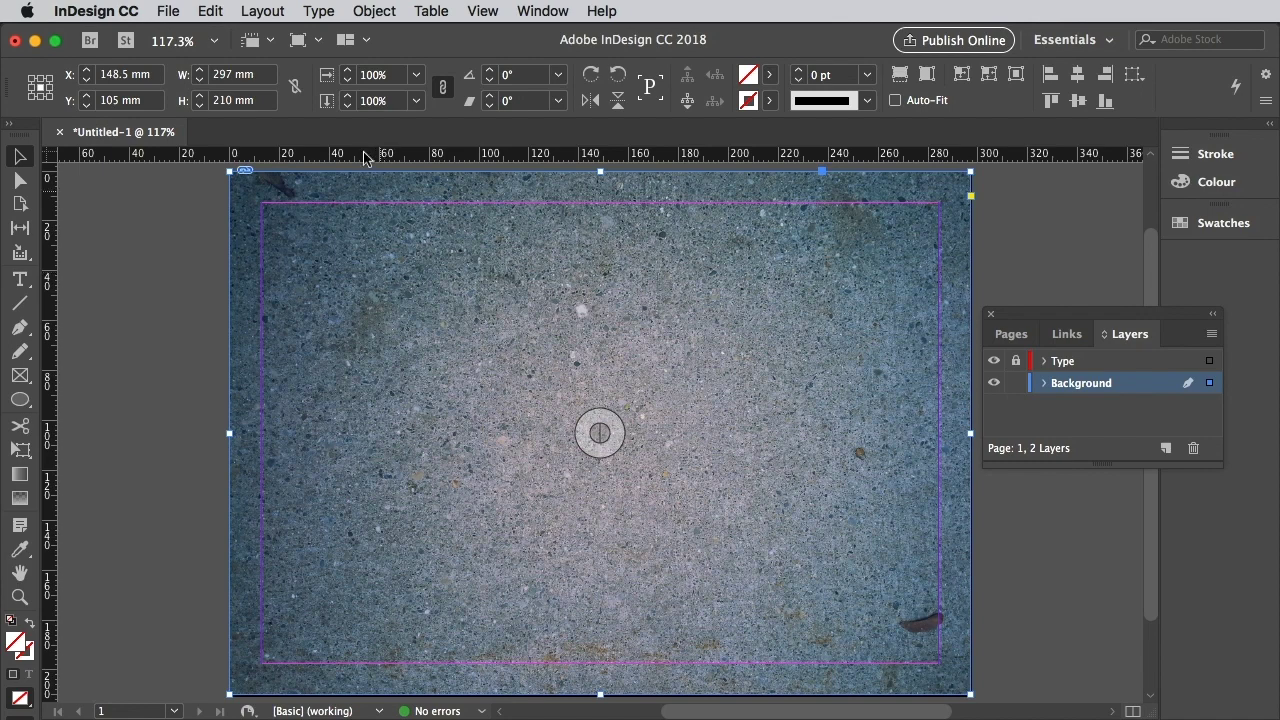
Step: Copy the texture frame, then lower its Transparency opacity to 50%
left_click(210, 11)
left_click(226, 105)
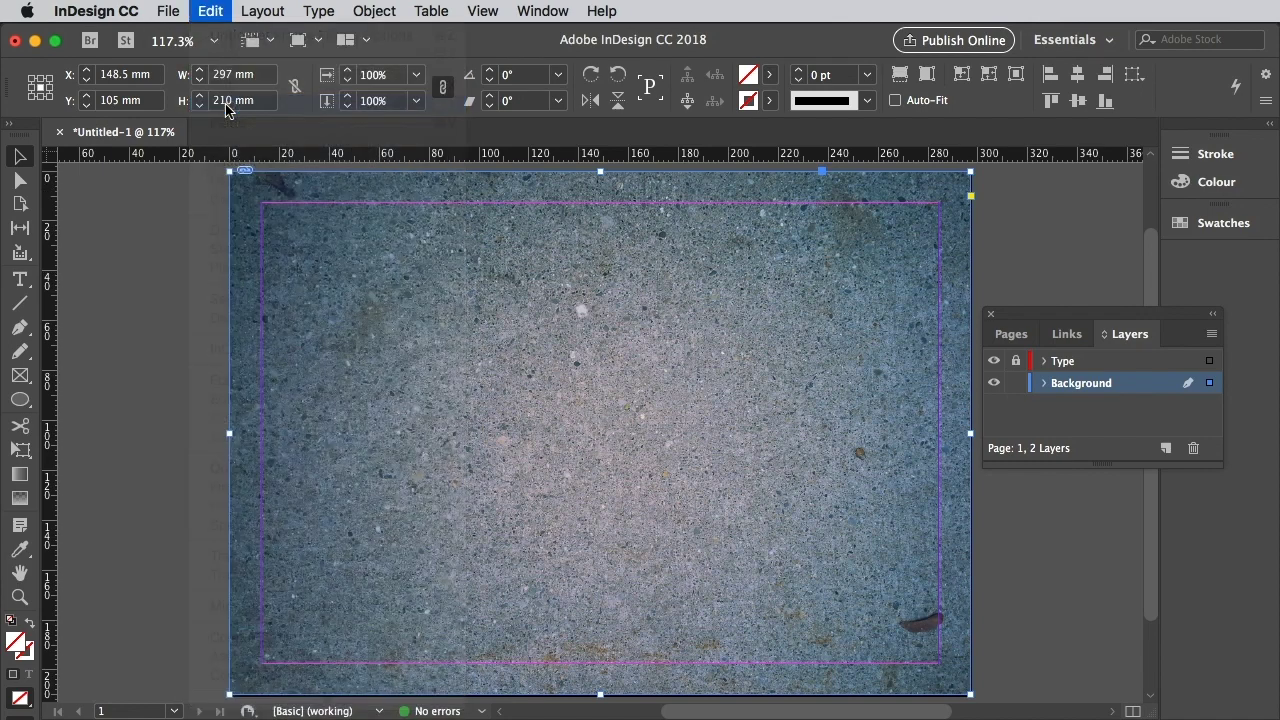
left_click(375, 12)
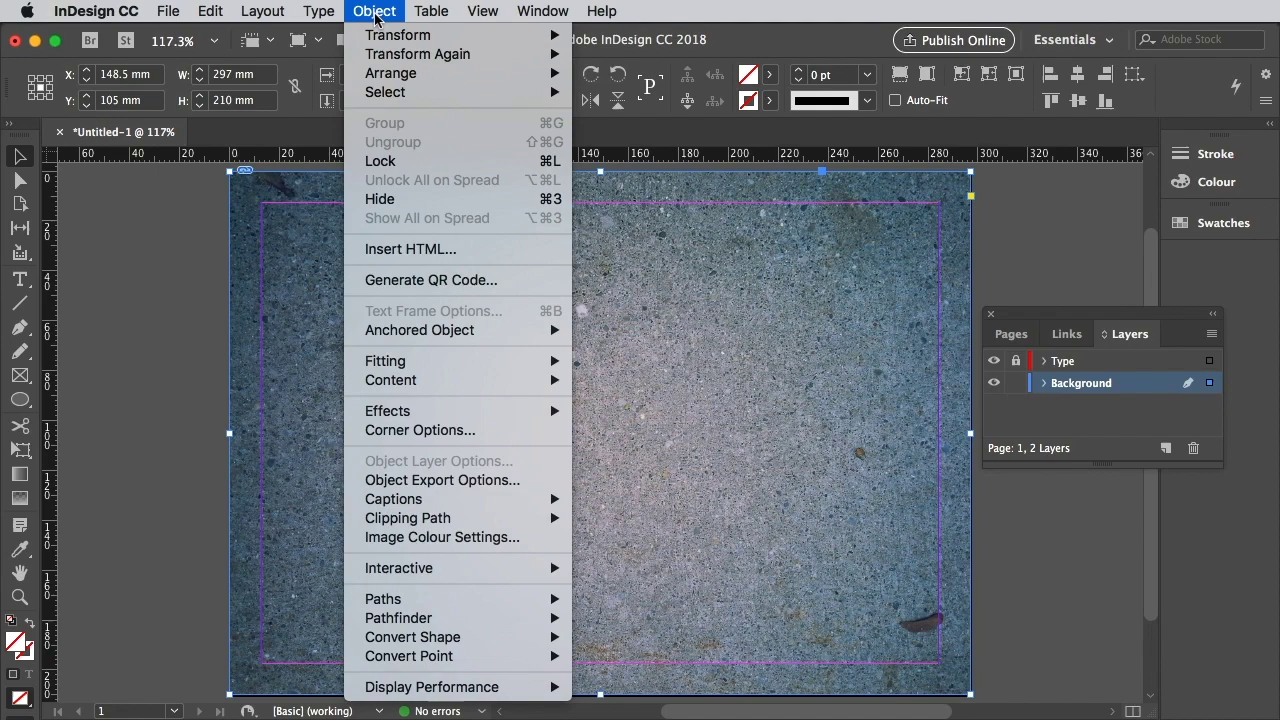
mouse_move(450, 414)
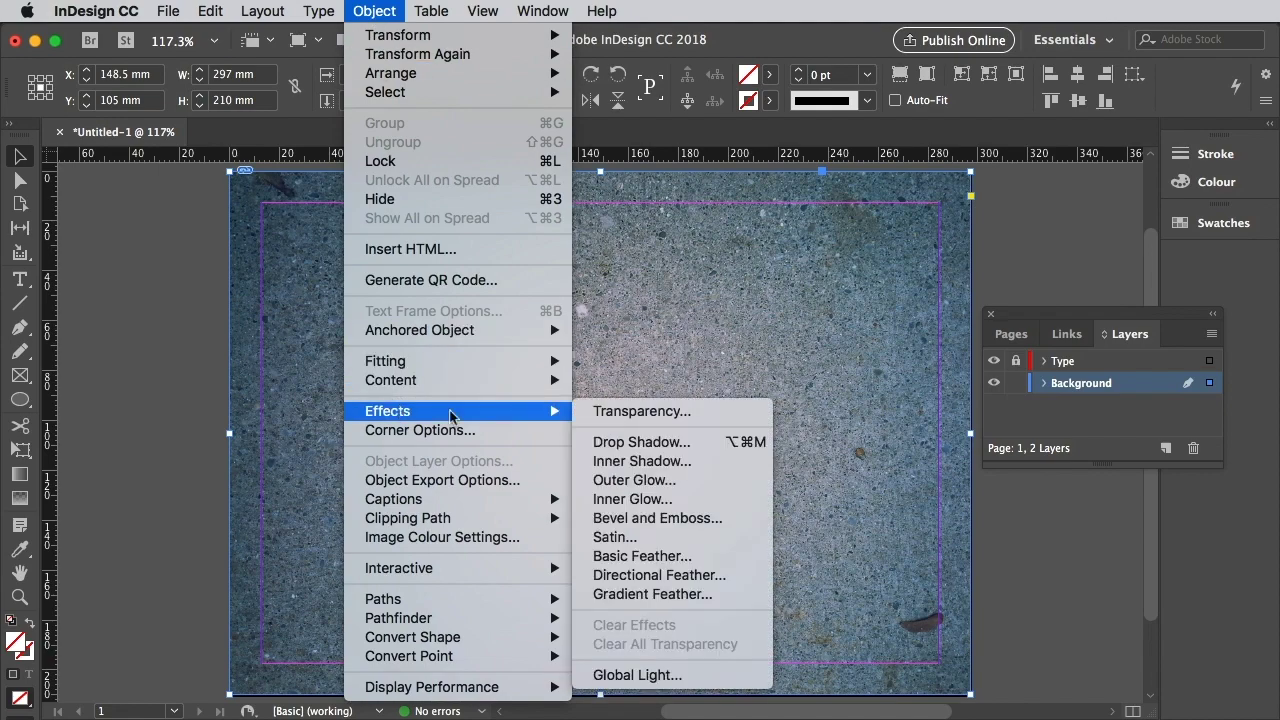
left_click(610, 411)
left_click(655, 331)
left_click_drag(657, 356, 605, 358)
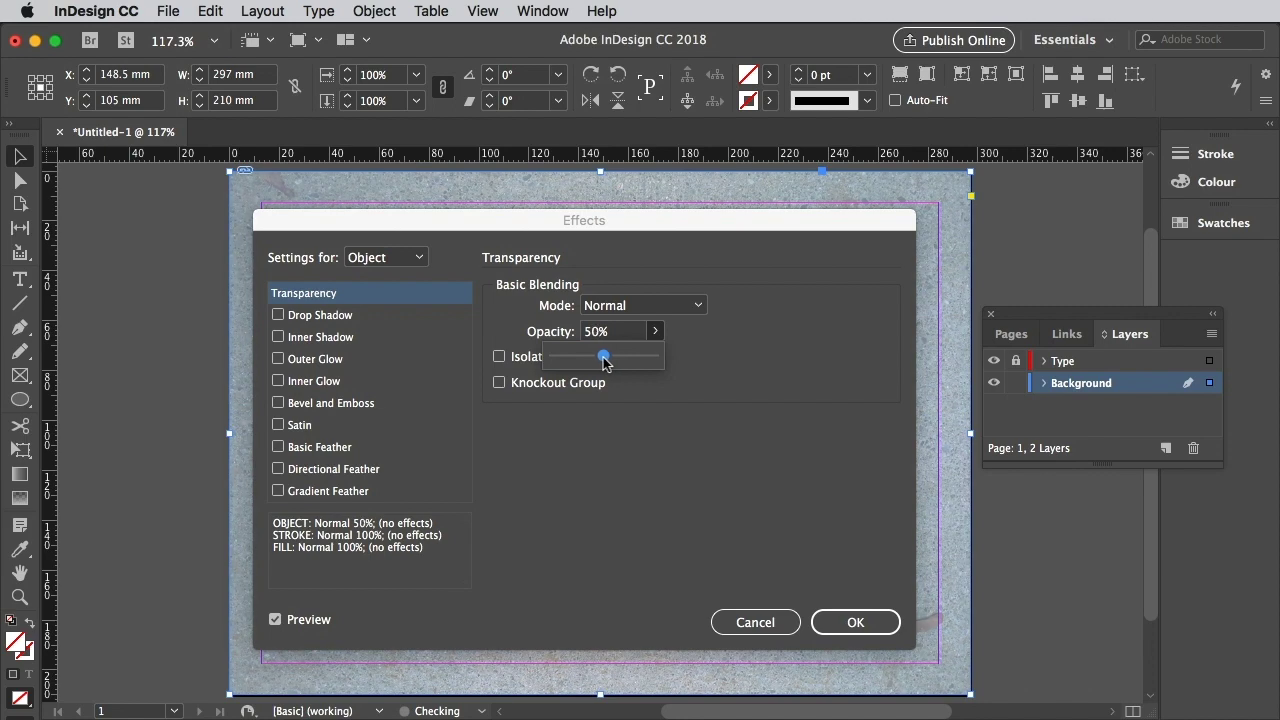
left_click(855, 623)
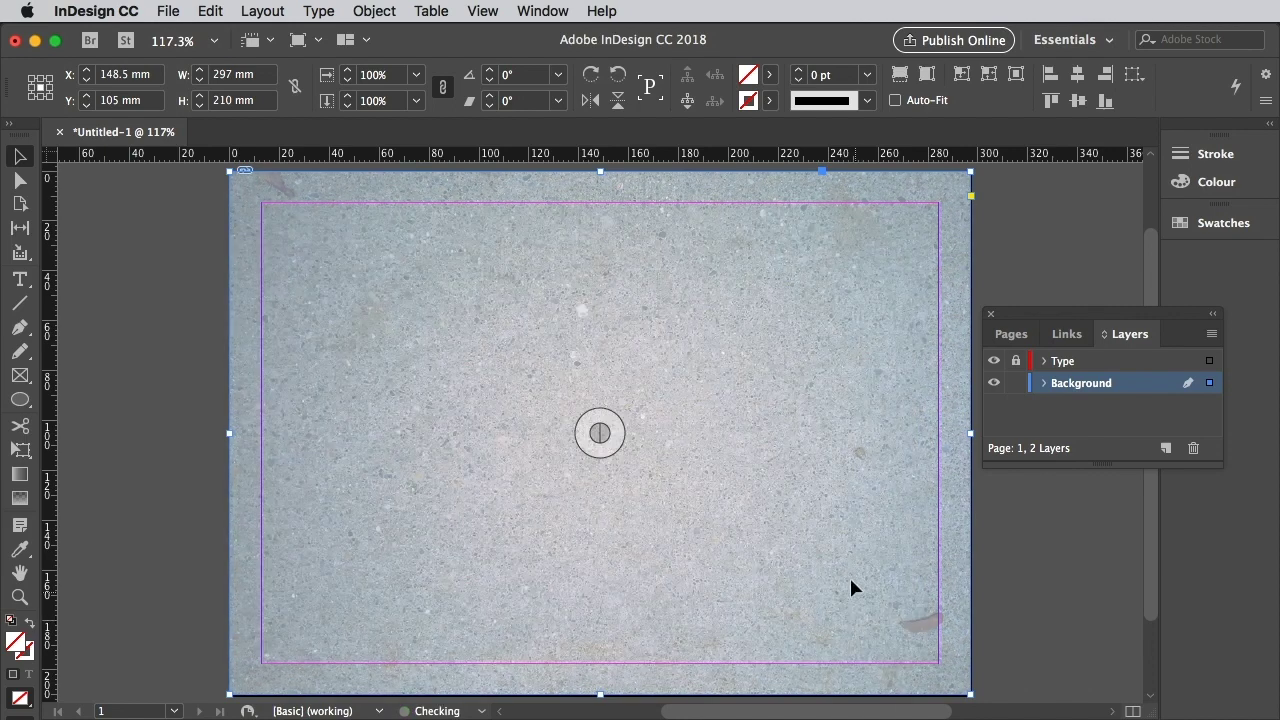
Step: Paste the texture in place and apply a reversed radial Gradient Feather with adjusted stops
left_click(210, 12)
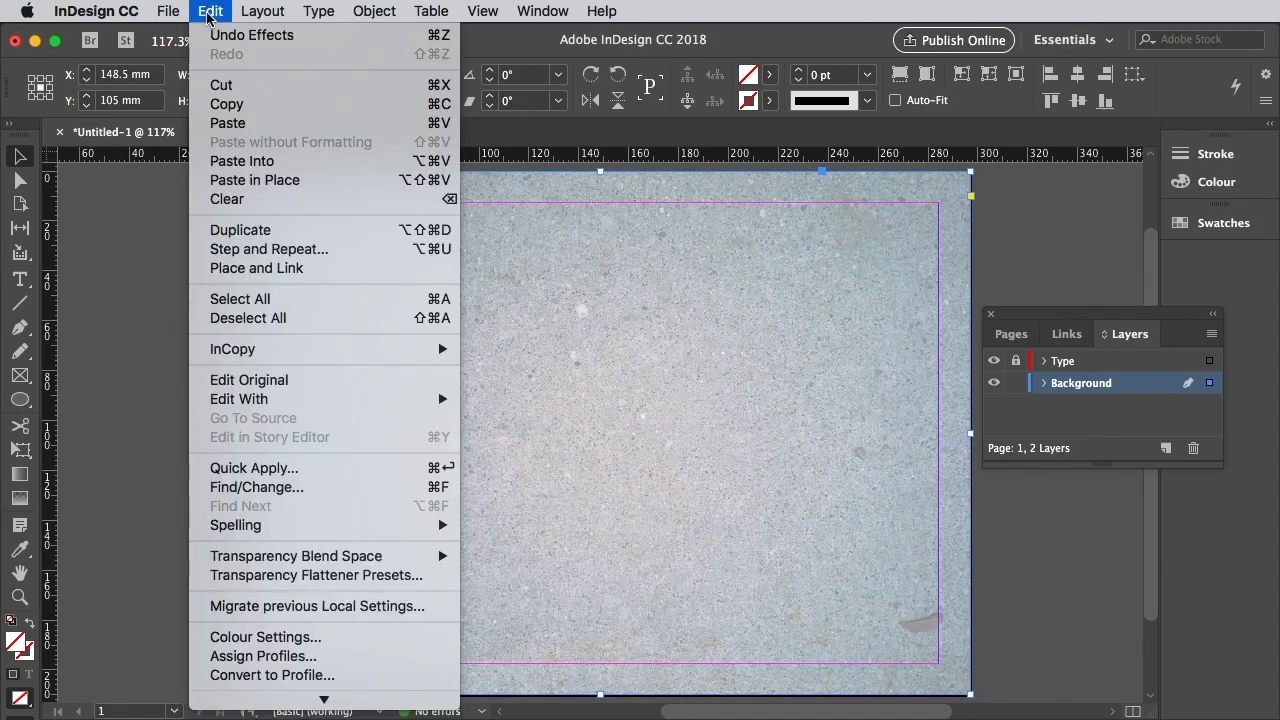
left_click(231, 182)
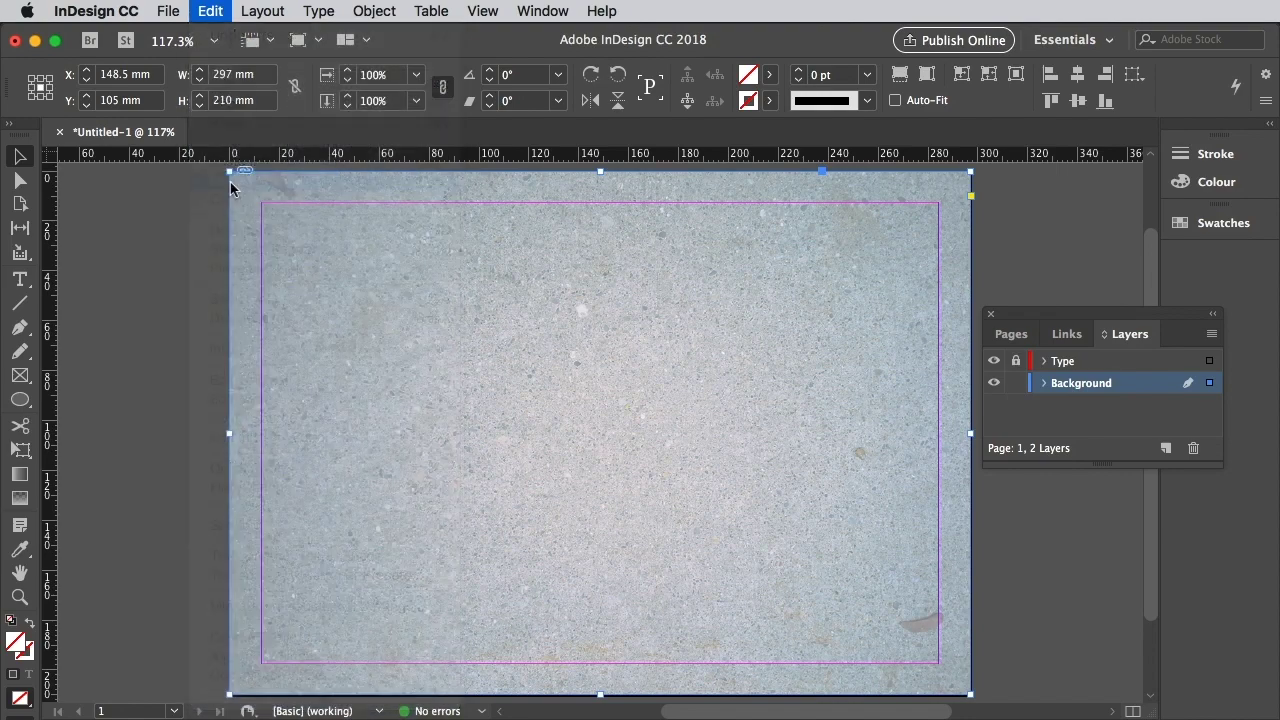
left_click(372, 11)
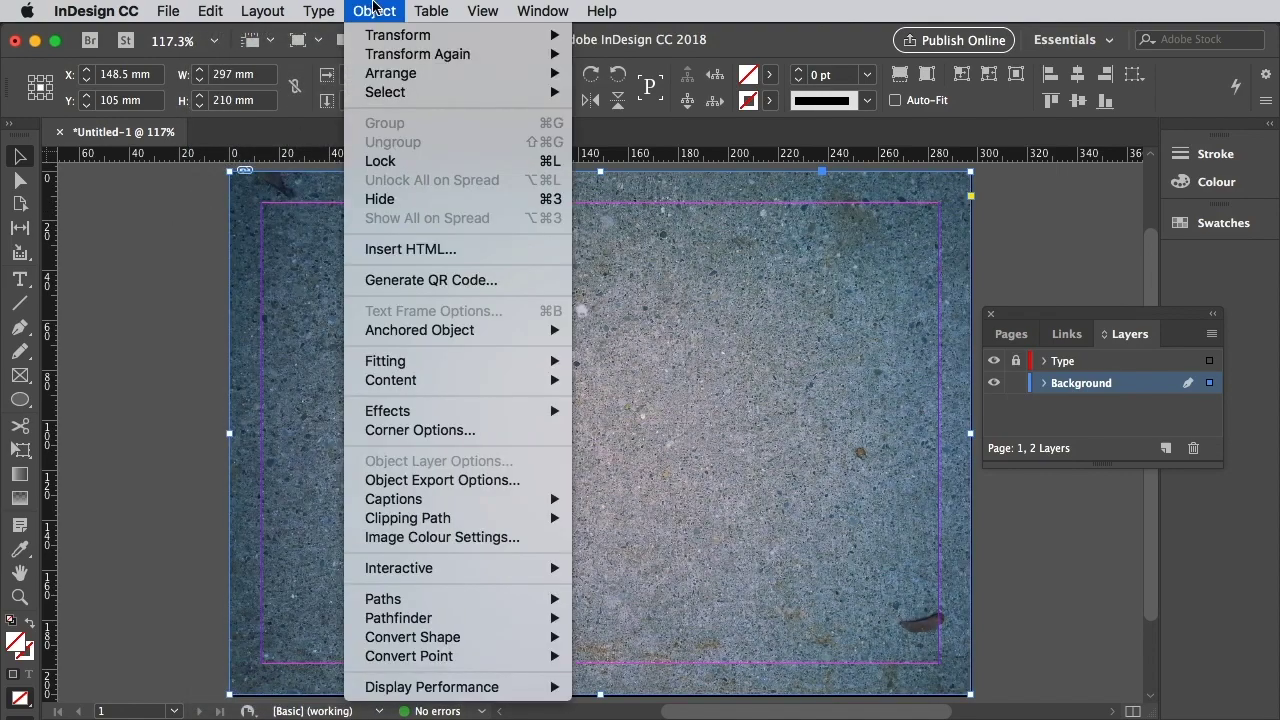
mouse_move(410, 411)
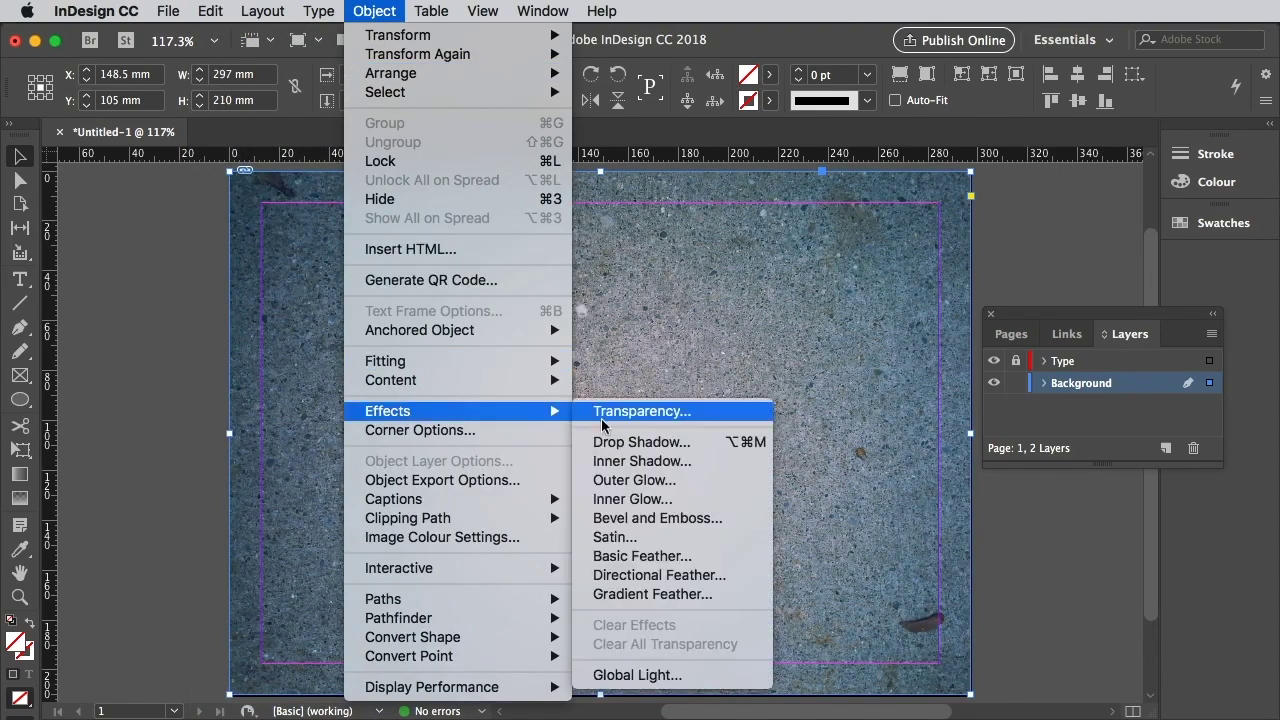
left_click(658, 594)
left_click(629, 448)
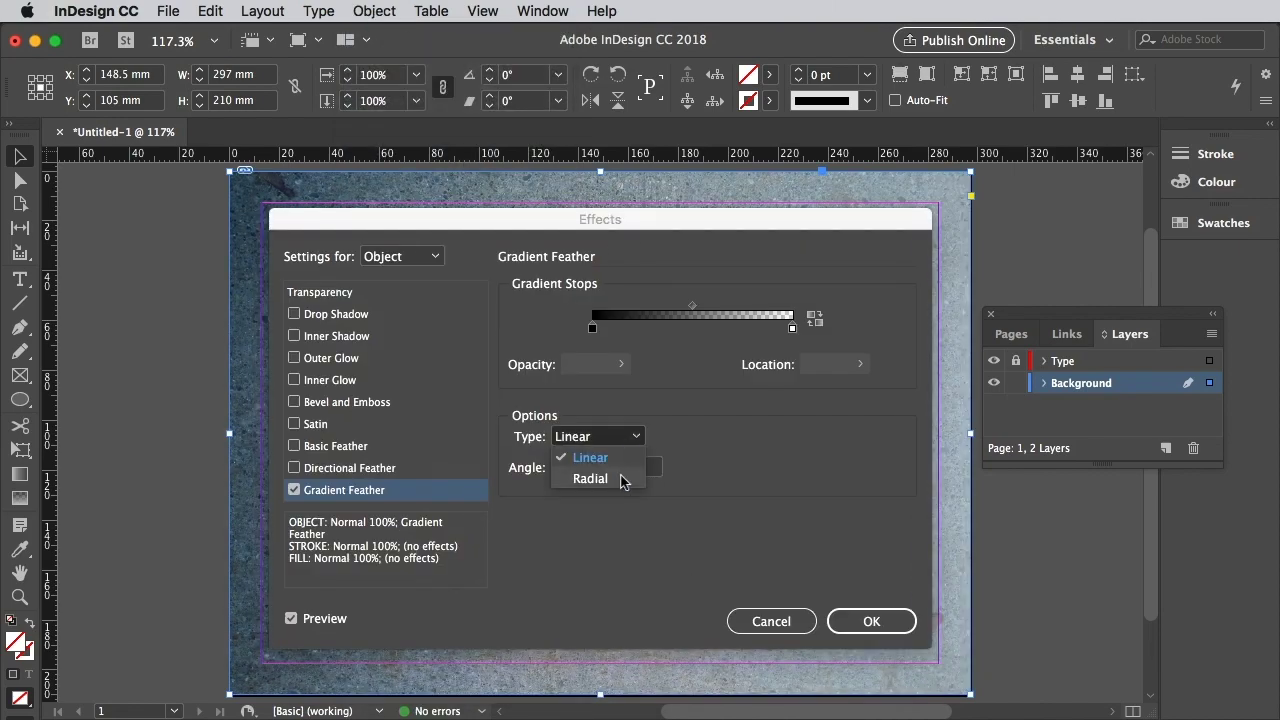
left_click(623, 477)
left_click(819, 330)
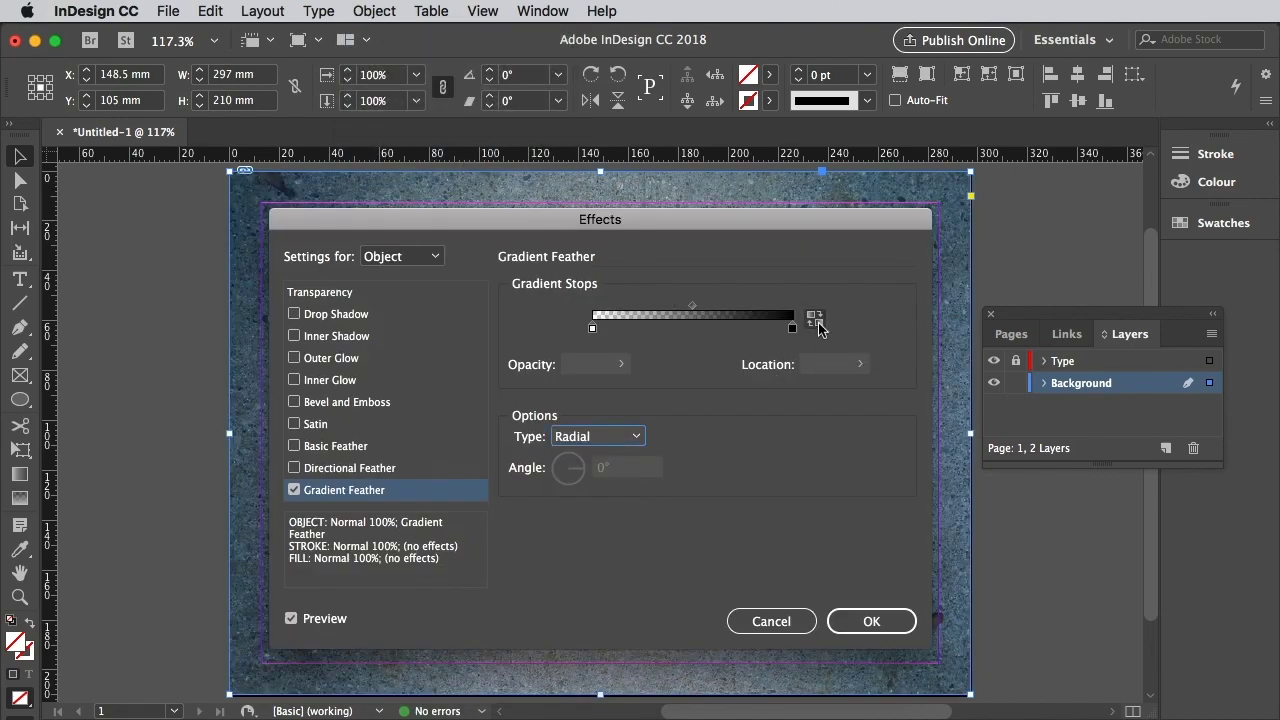
left_click_drag(793, 328, 738, 328)
left_click_drag(664, 306, 628, 306)
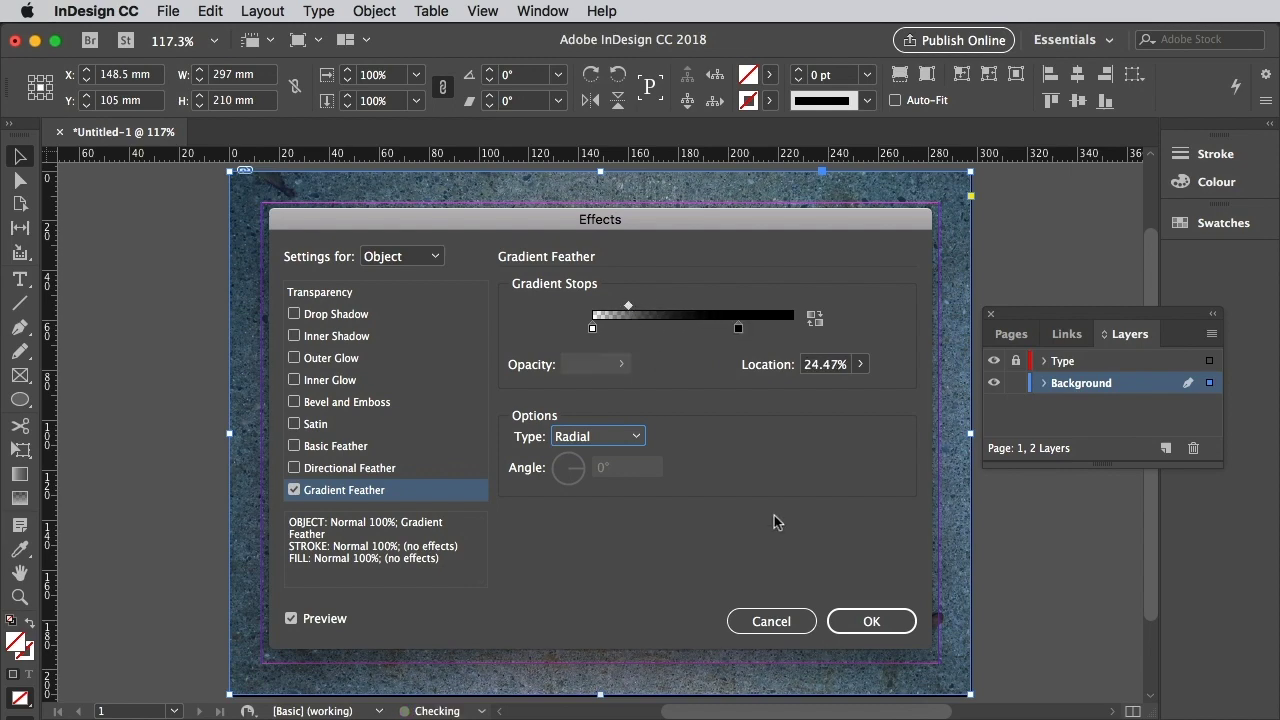
left_click(868, 621)
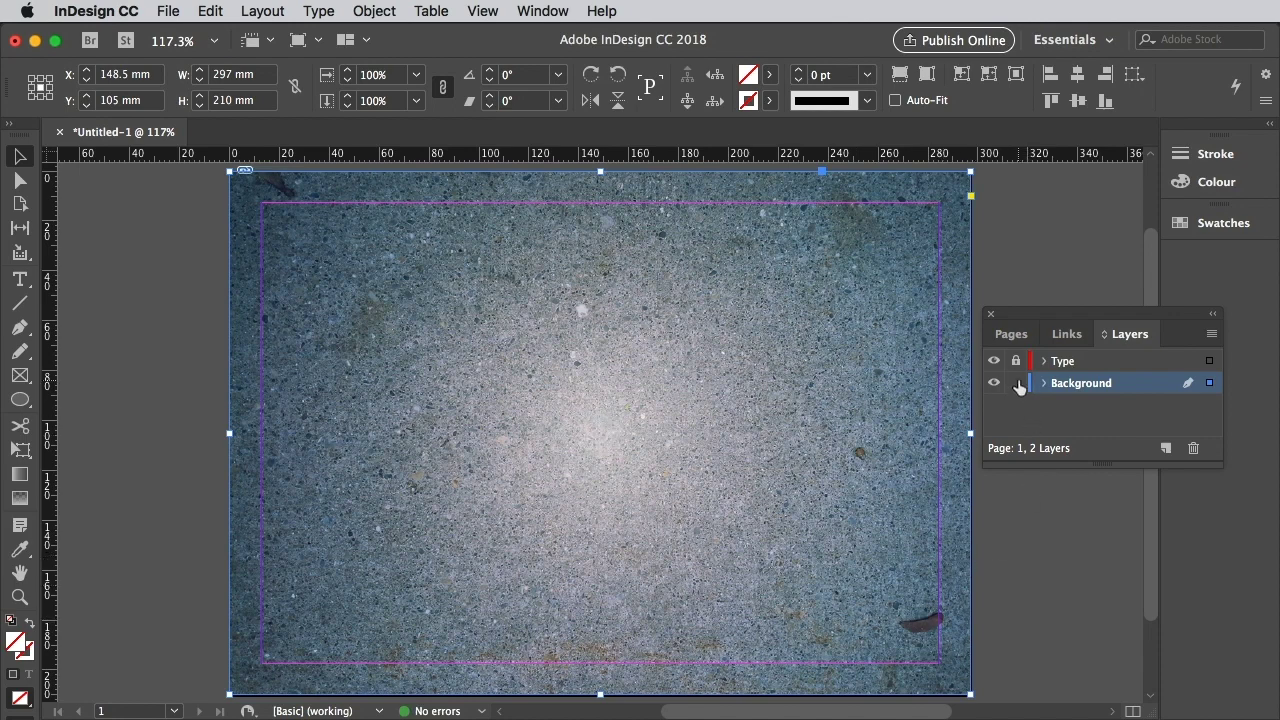
Step: Lock Background, switch to the Type layer, and type 'STONE' in a new text frame
left_click(1017, 384)
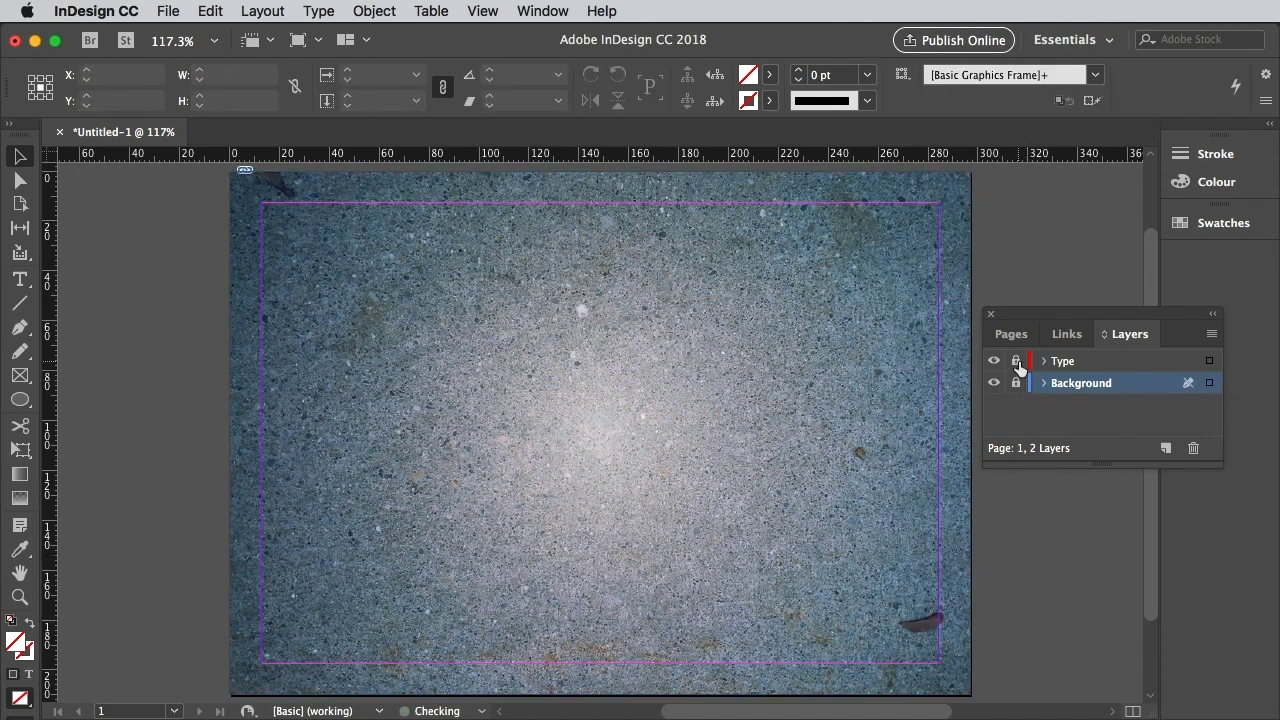
left_click(1062, 361)
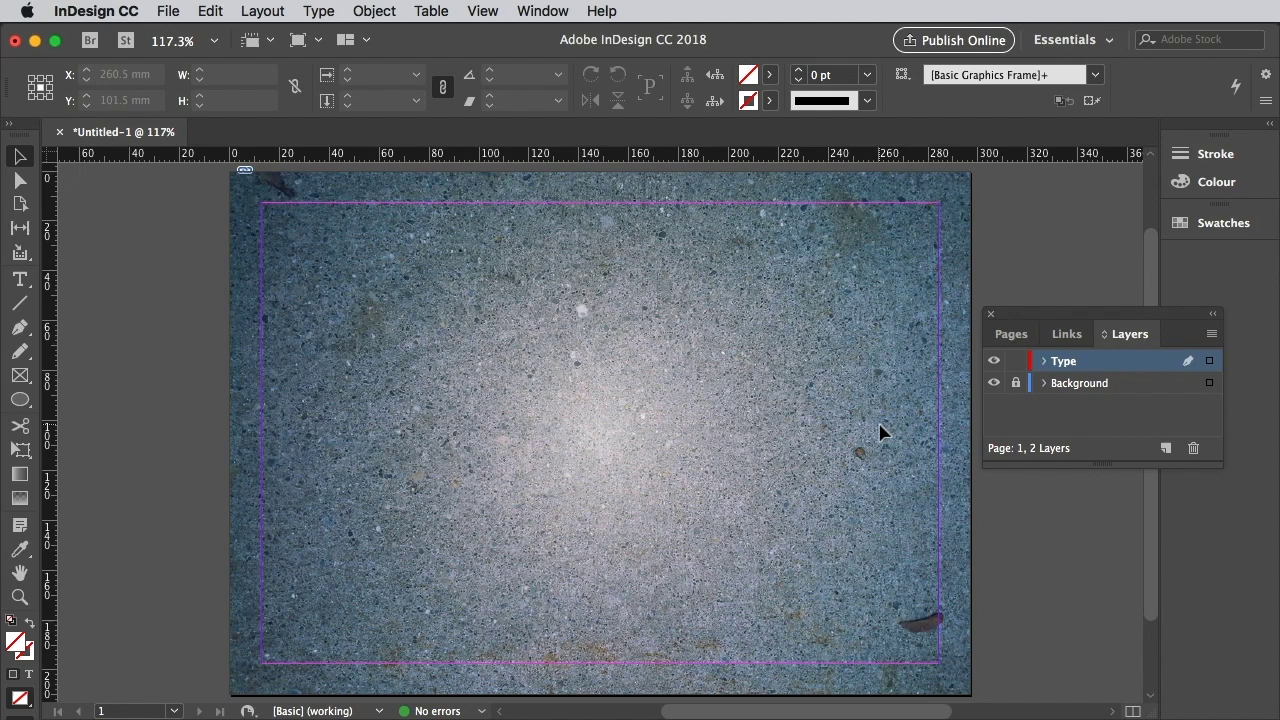
left_click(20, 279)
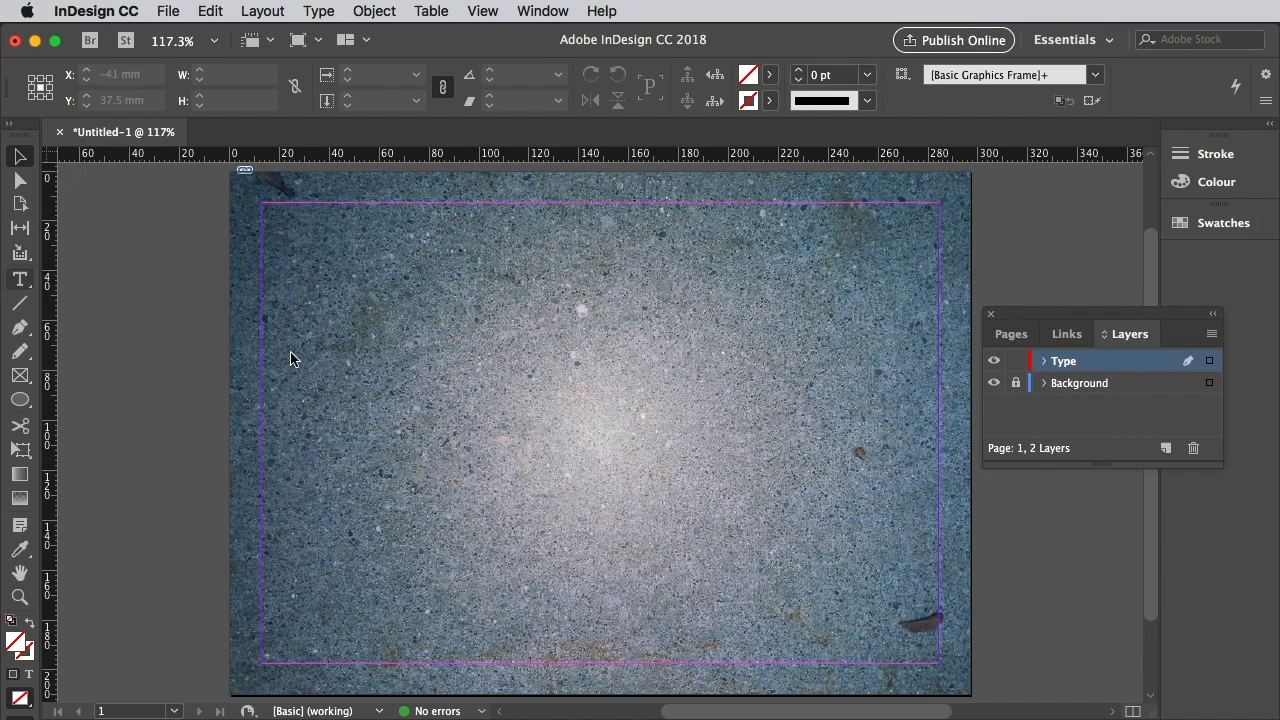
left_click_drag(262, 305, 938, 530)
type("STONE")
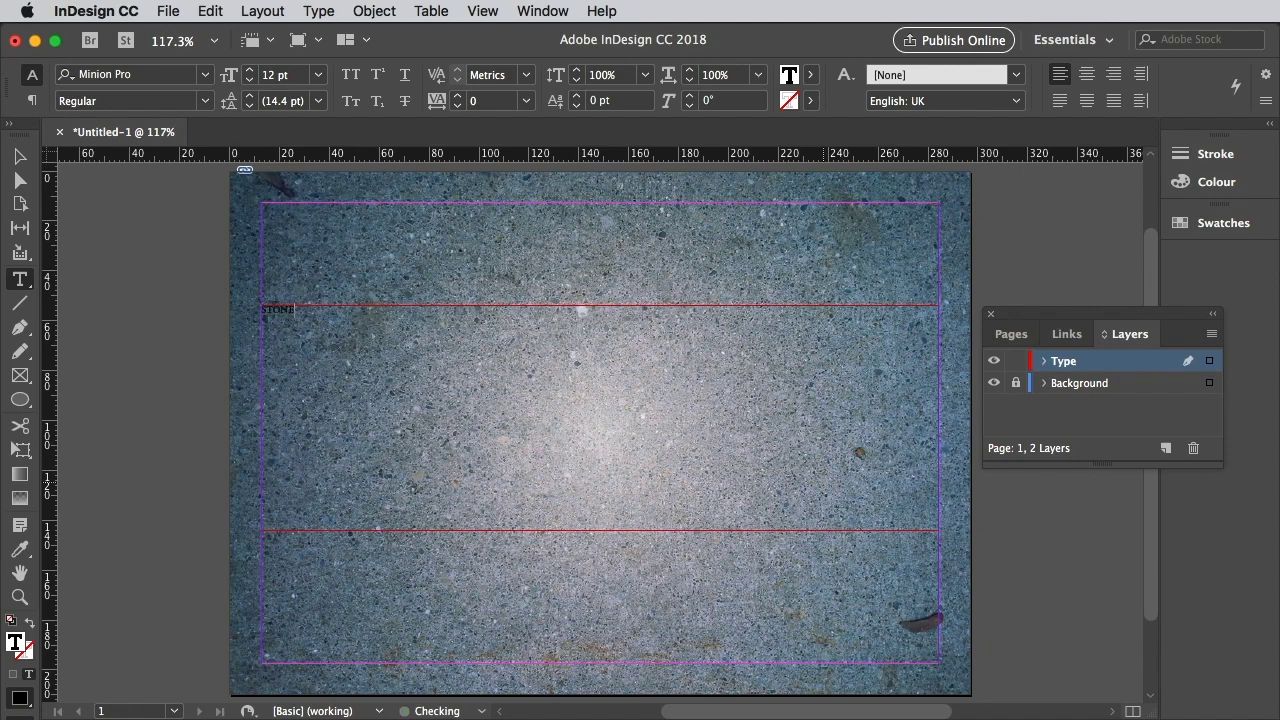
Step: Format STONE as Charlevoix Pro ExtraBold, 160 pt, centred, and move it to page centre
left_click_drag(262, 310, 312, 310)
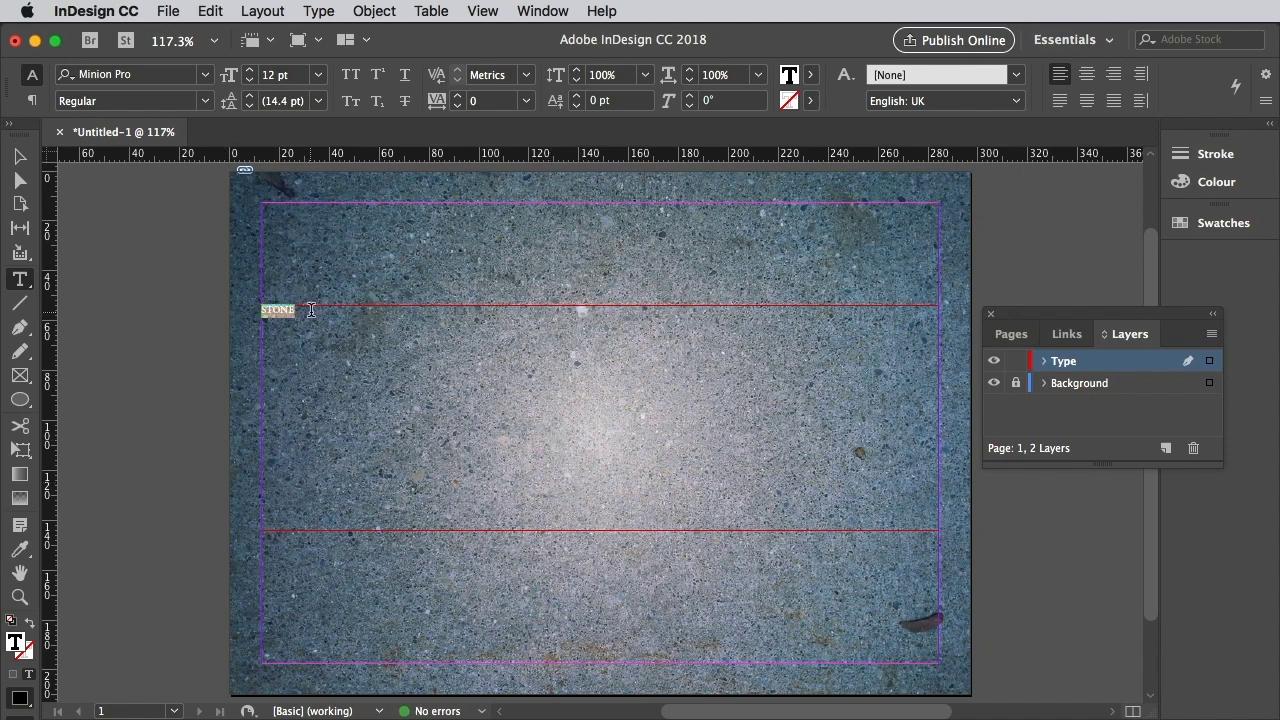
left_click(205, 74)
type("charle")
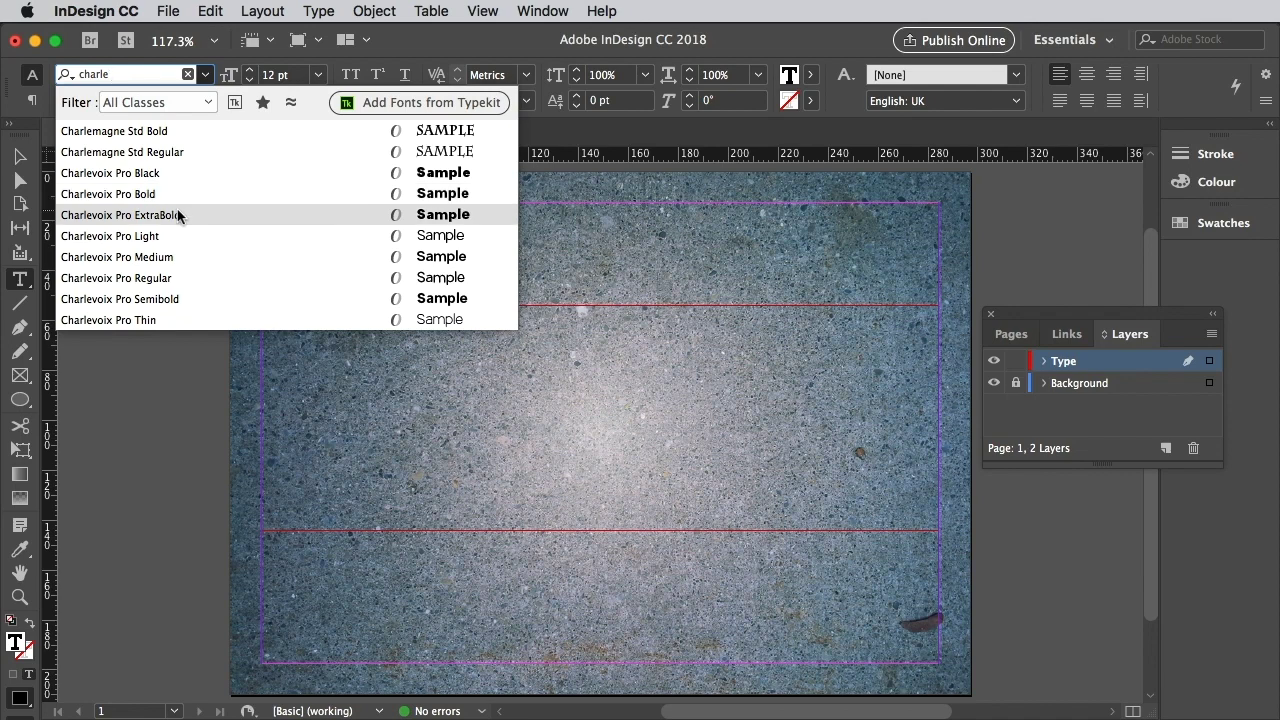
left_click(178, 215)
left_click(1086, 74)
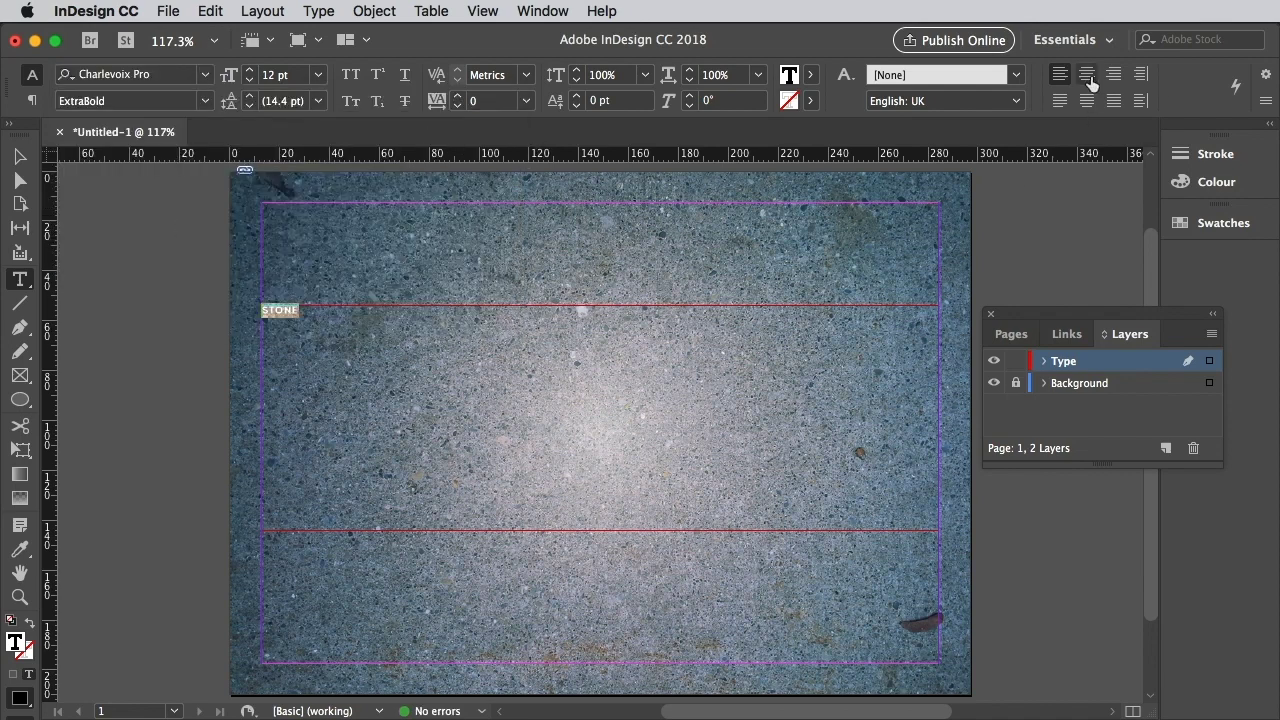
triple_click(280, 74)
type("160")
key("Return")
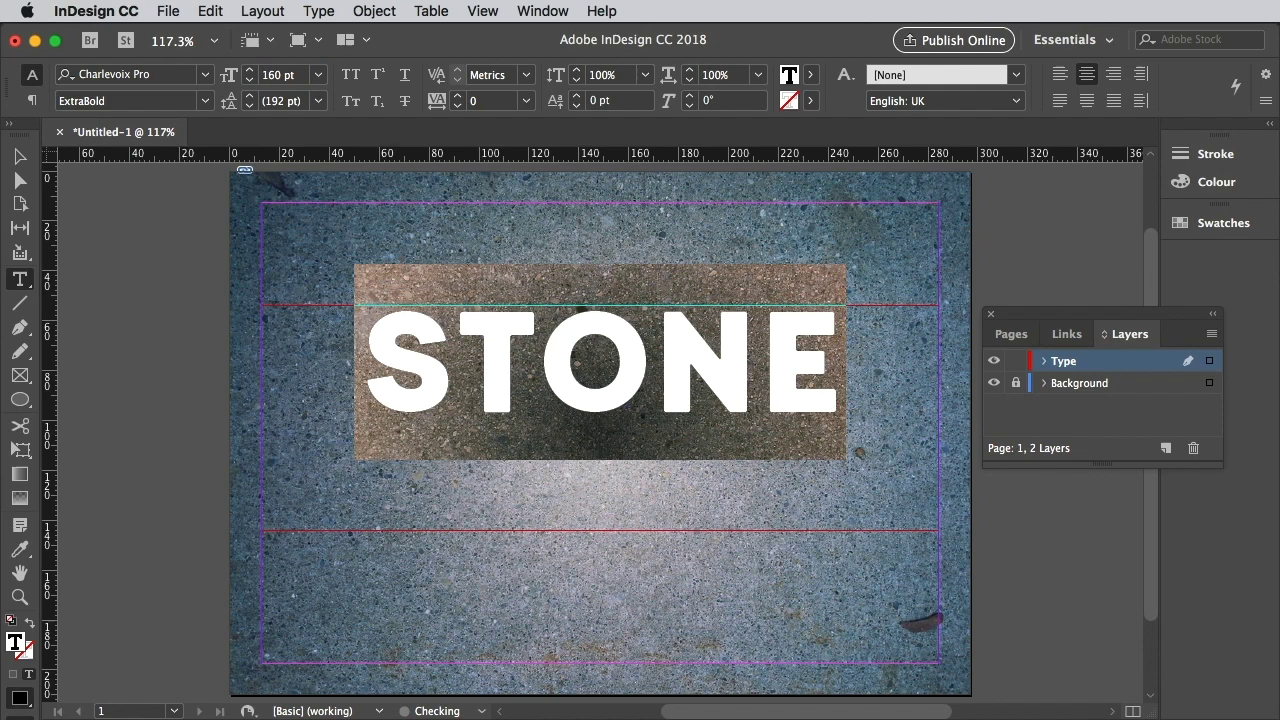
key("Escape")
left_click_drag(600, 308, 624, 372)
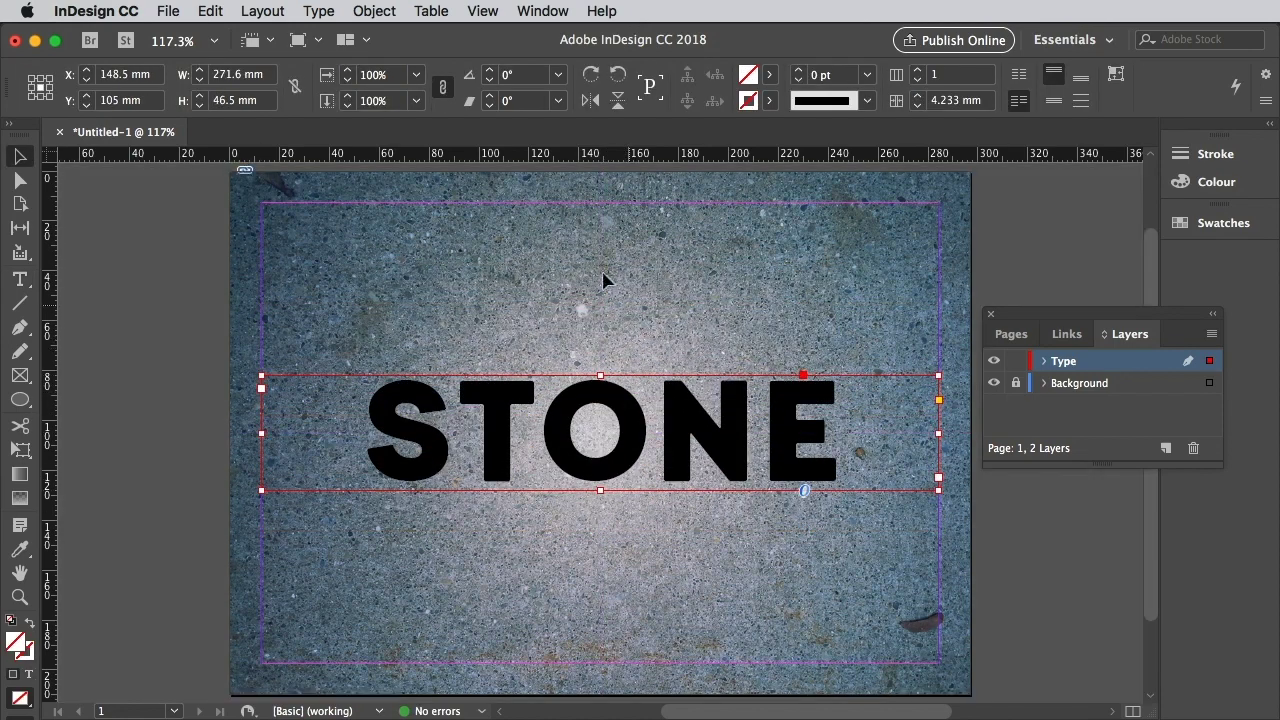
Step: Convert the STONE text to outlines and copy the outlines
left_click(326, 12)
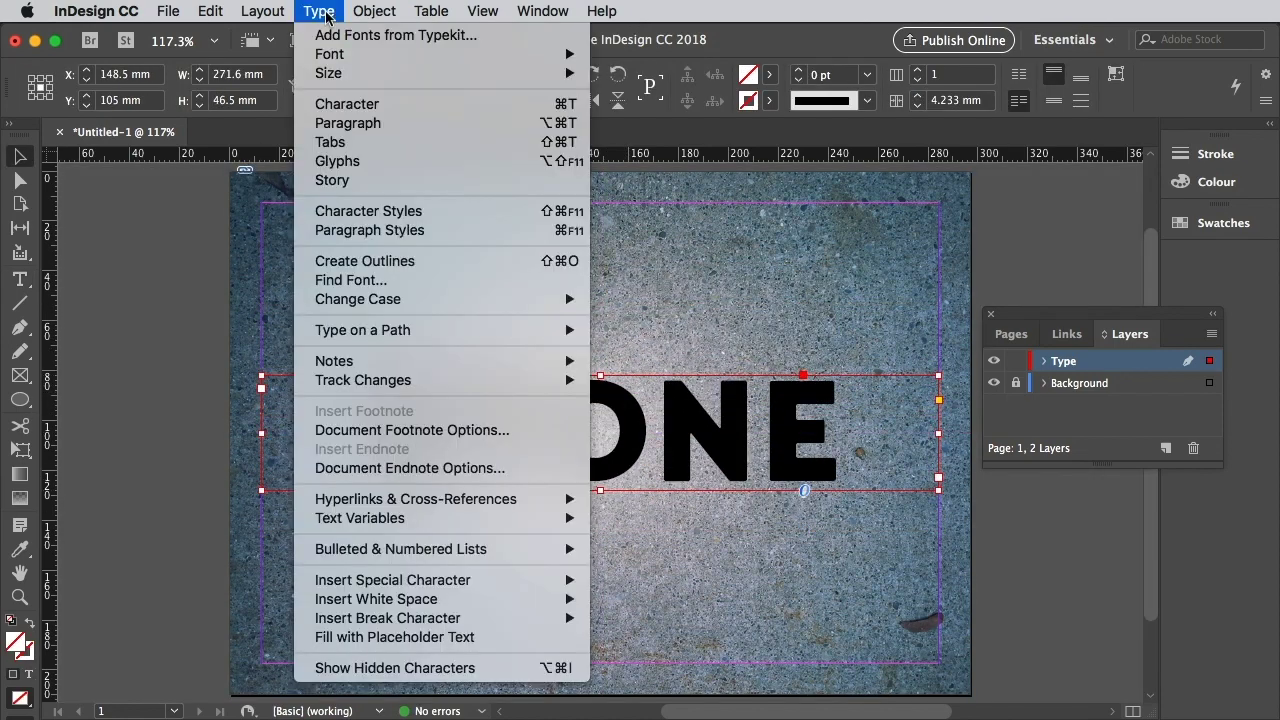
left_click(352, 261)
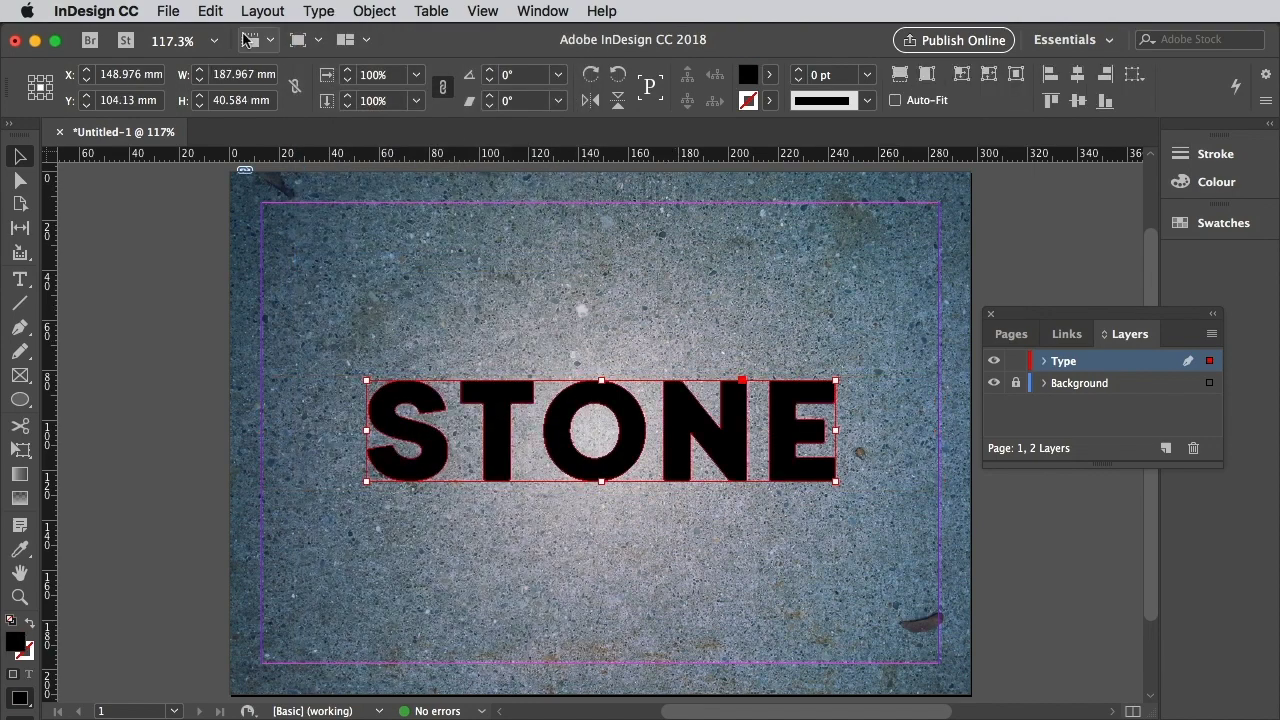
left_click(211, 12)
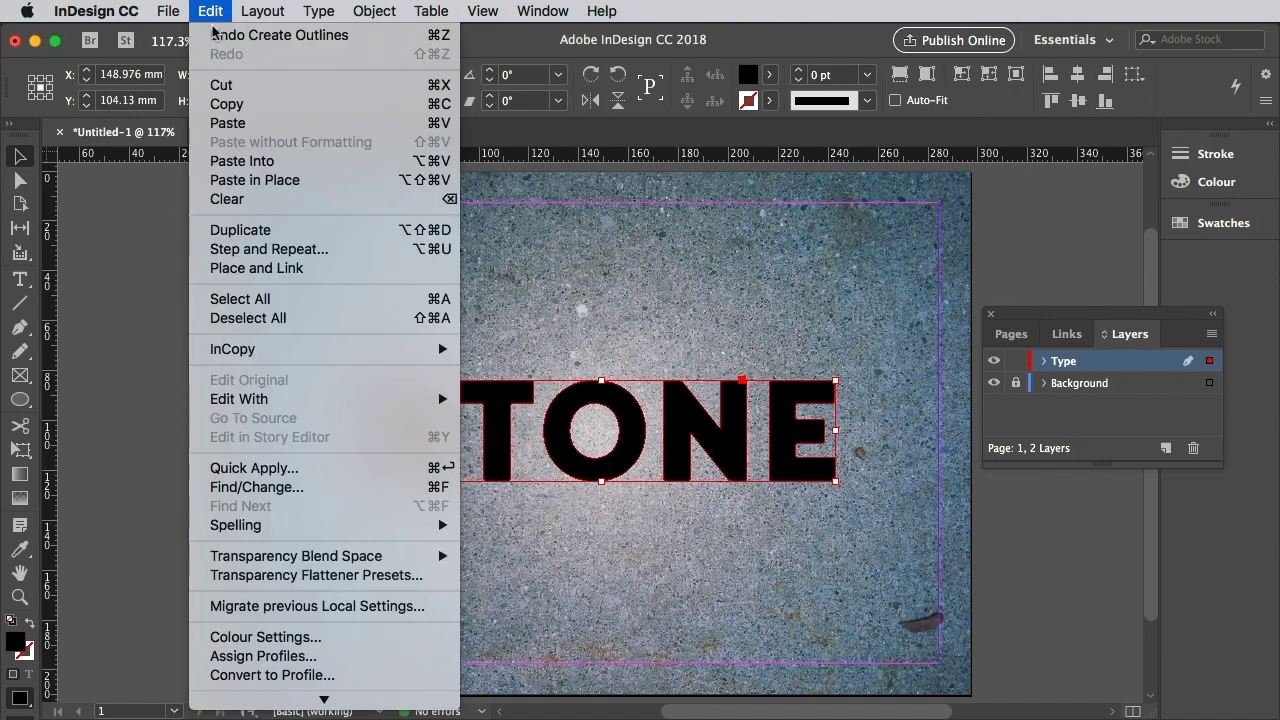
left_click(231, 106)
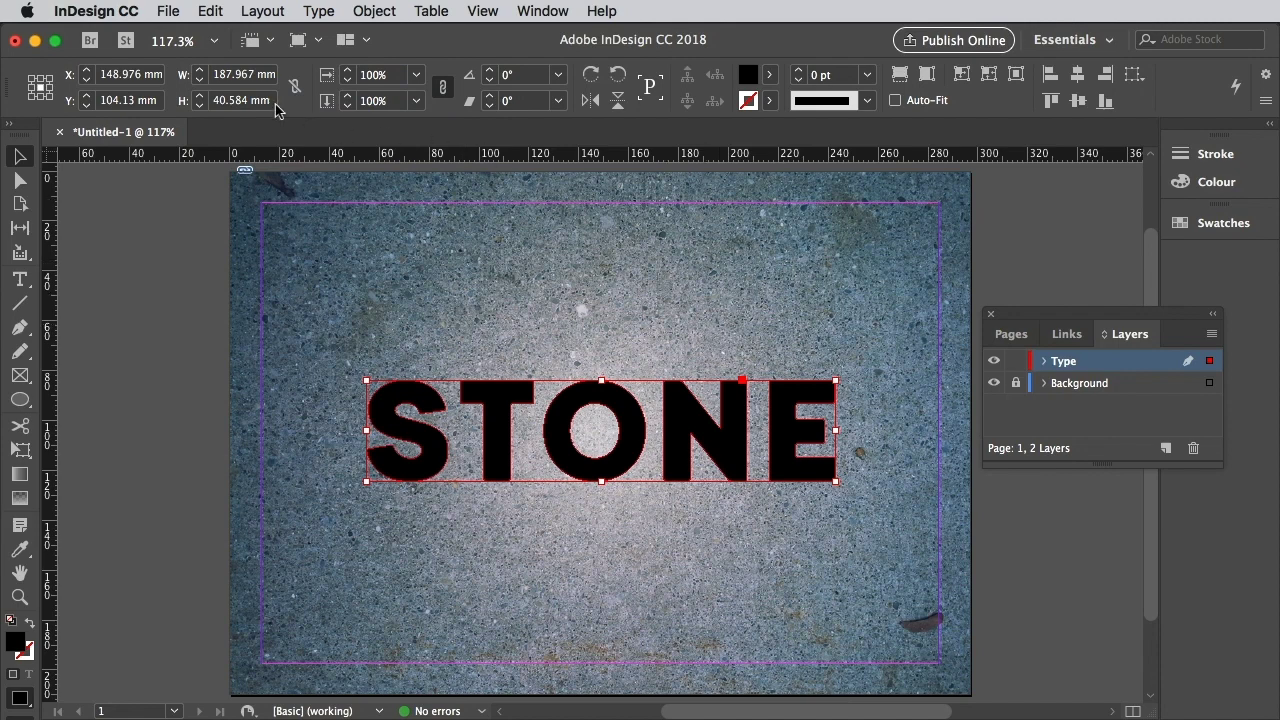
left_click(172, 14)
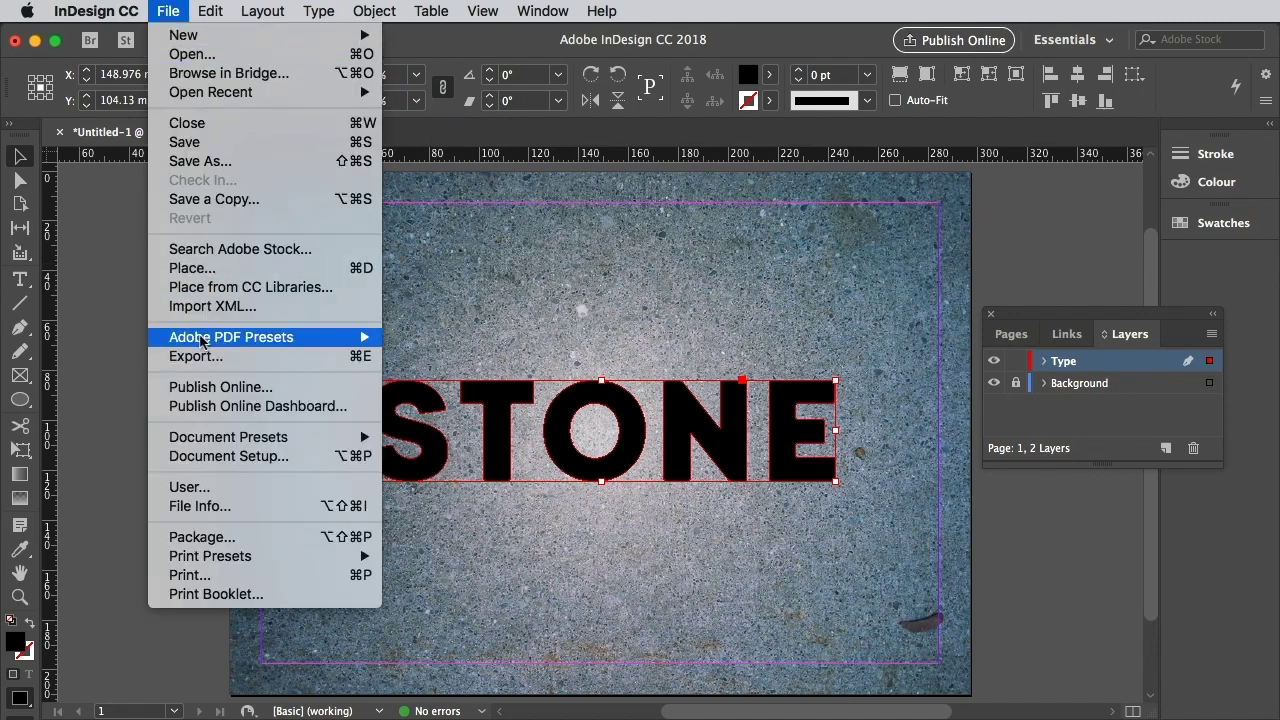
Step: Place Stone texture.jpg inside the STONE outlines and rotate the image 90°
left_click(192, 268)
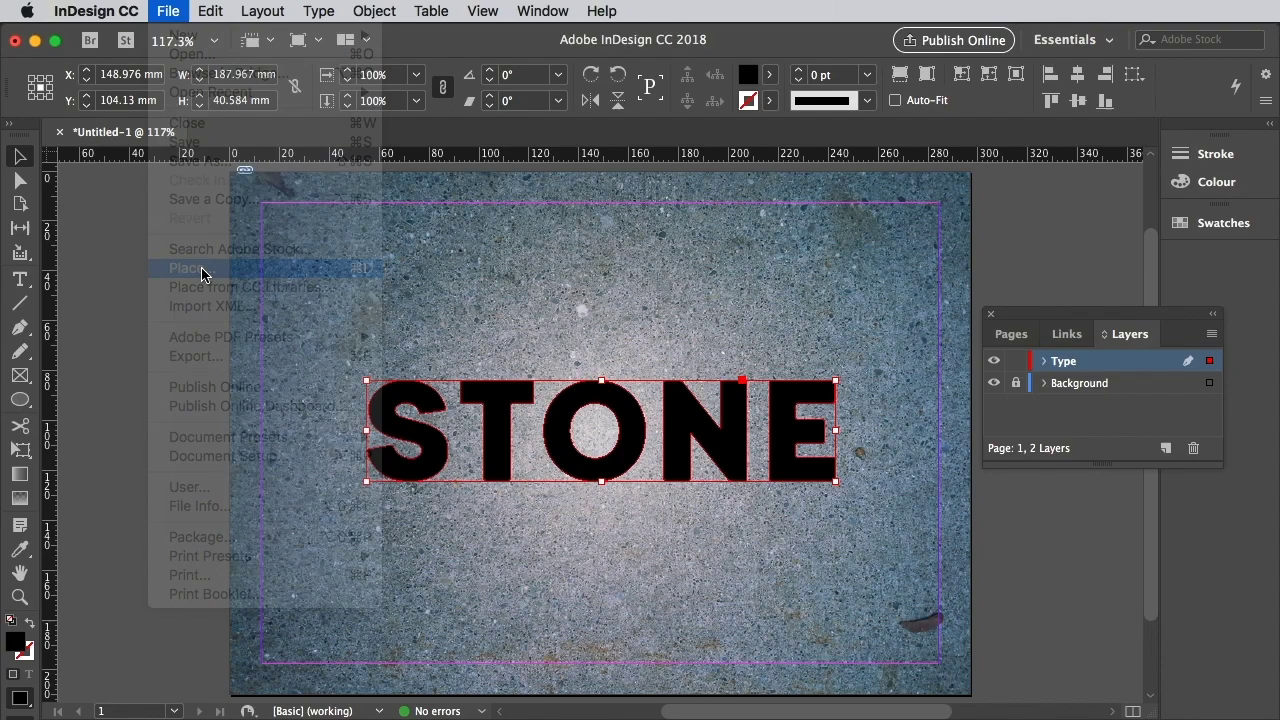
left_click(310, 127)
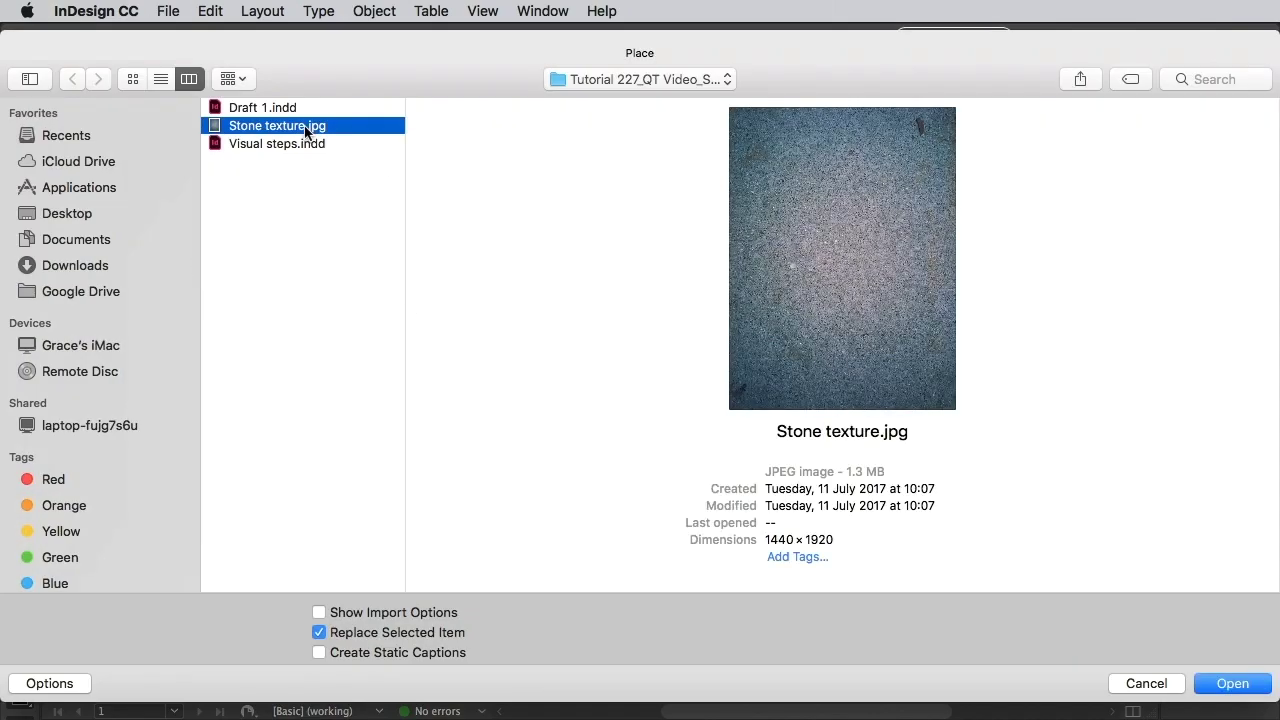
left_click(1232, 683)
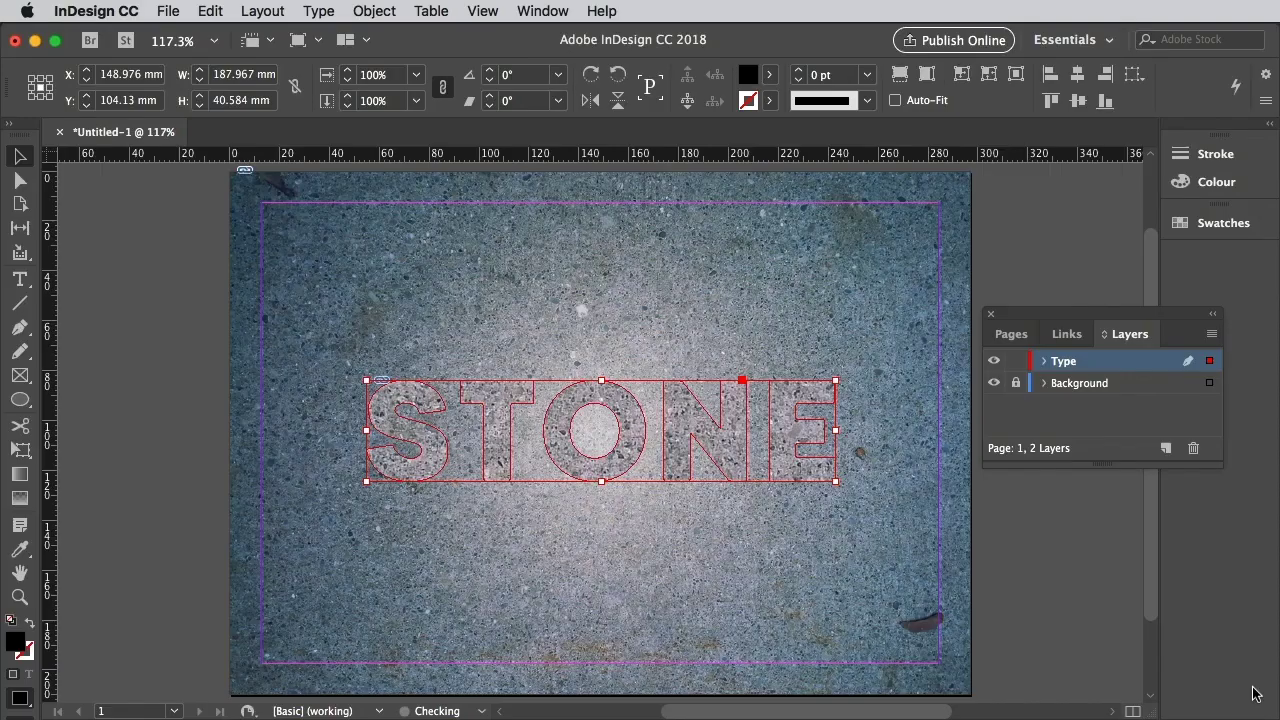
right_click(625, 413)
mouse_move(686, 323)
left_click(914, 409)
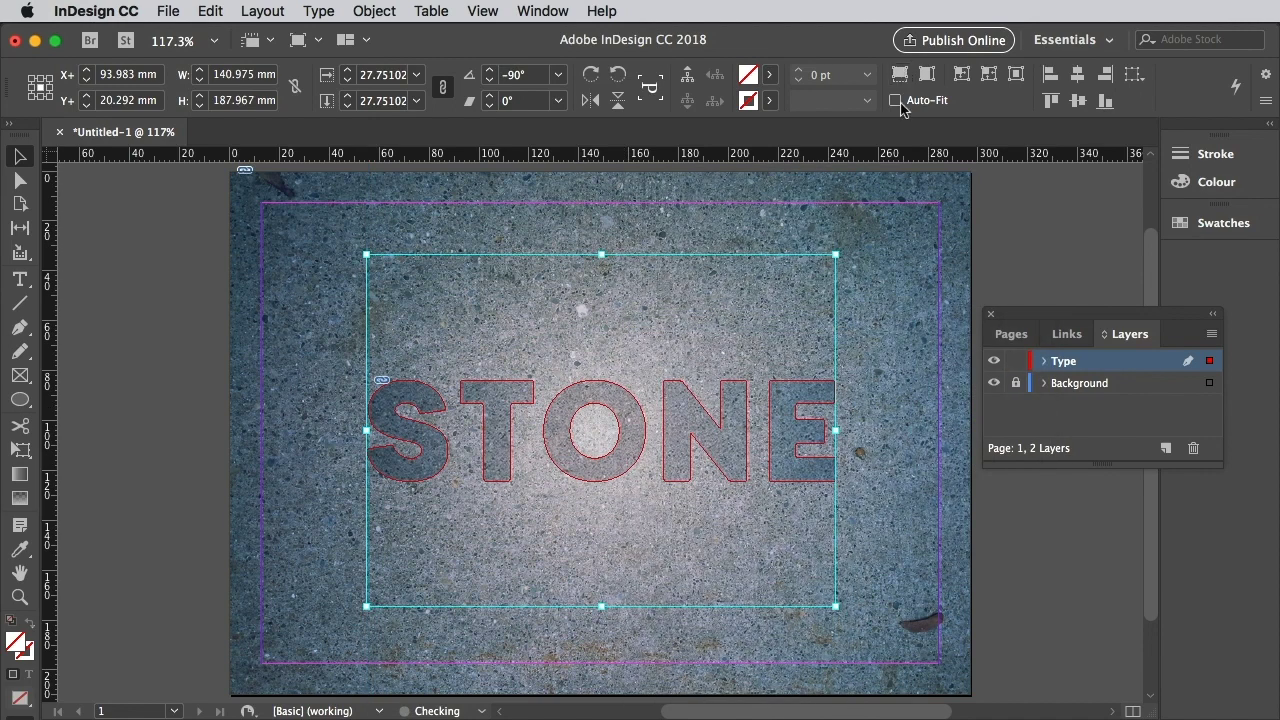
left_click(191, 367)
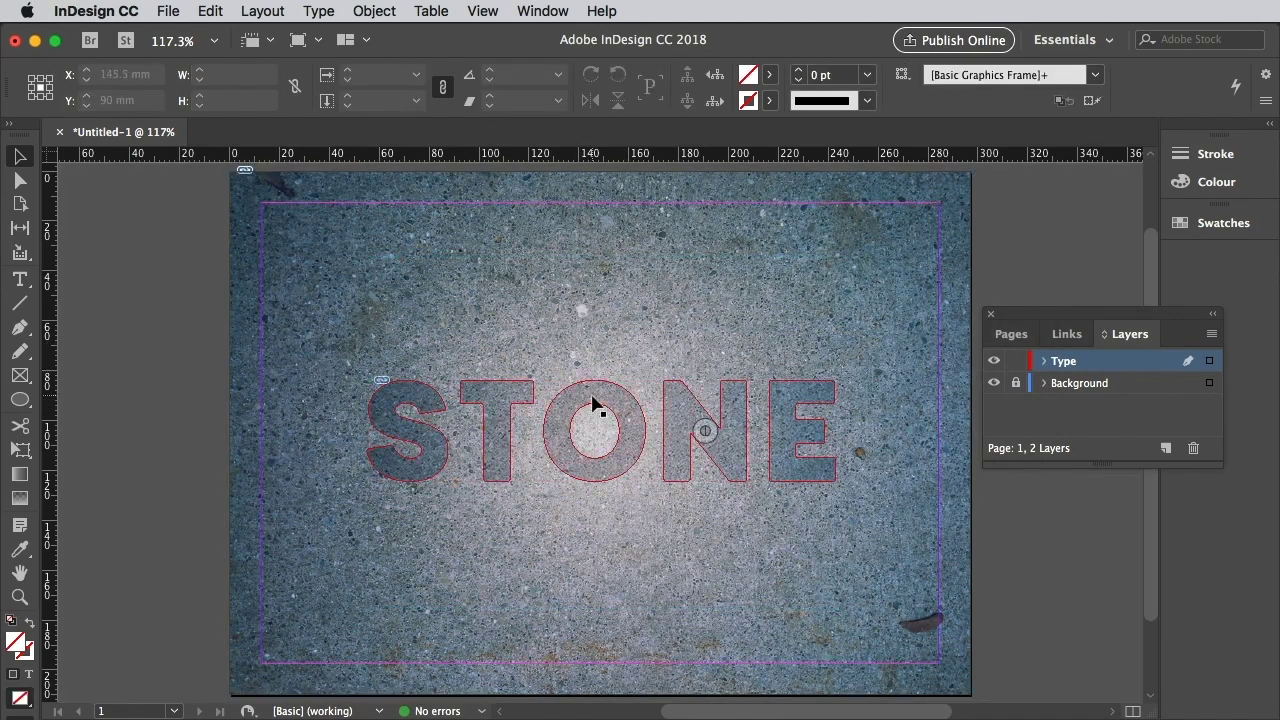
Step: Set the STONE outlines' Transparency blend mode to Multiply
left_click(591, 406)
left_click(374, 11)
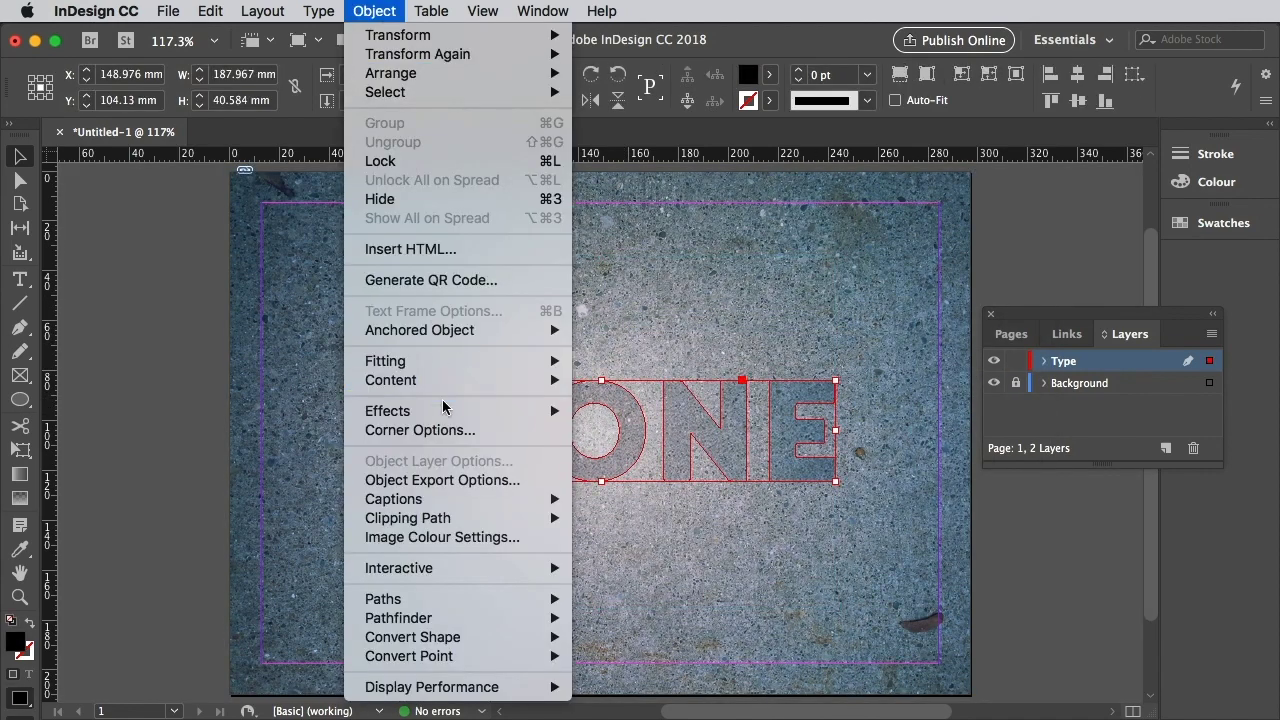
mouse_move(442, 410)
left_click(604, 414)
left_click(625, 304)
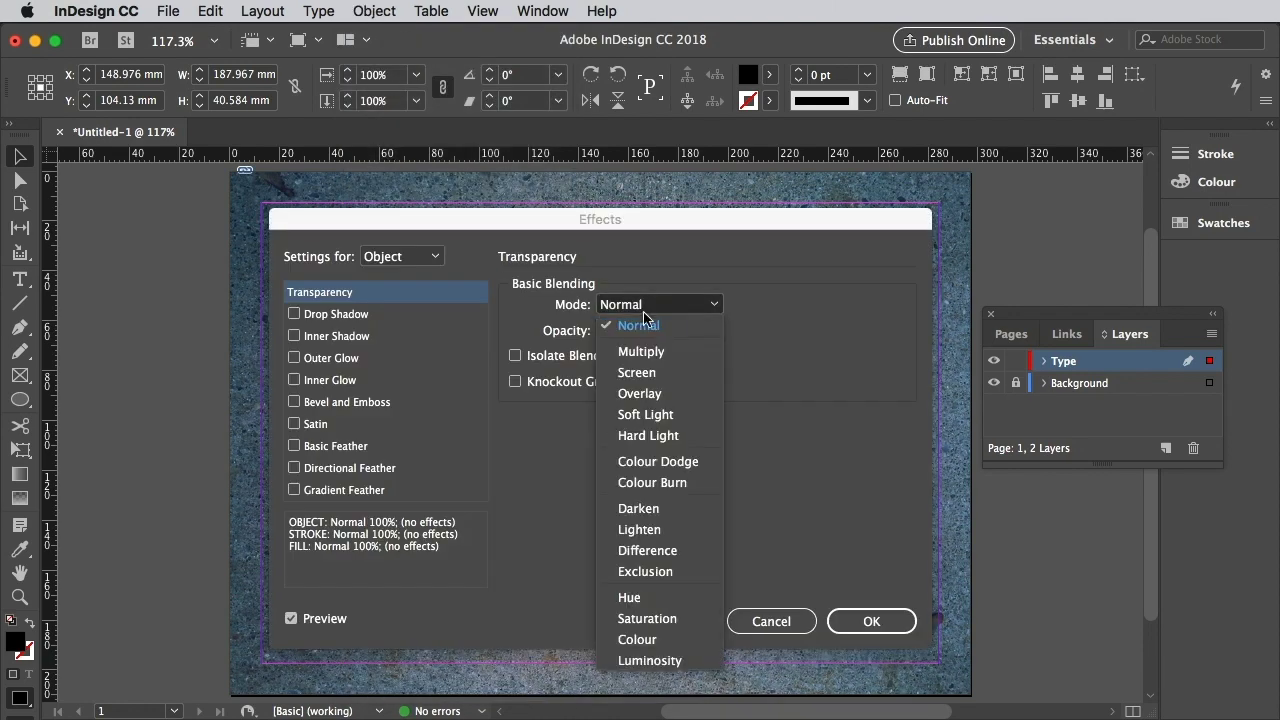
left_click(641, 352)
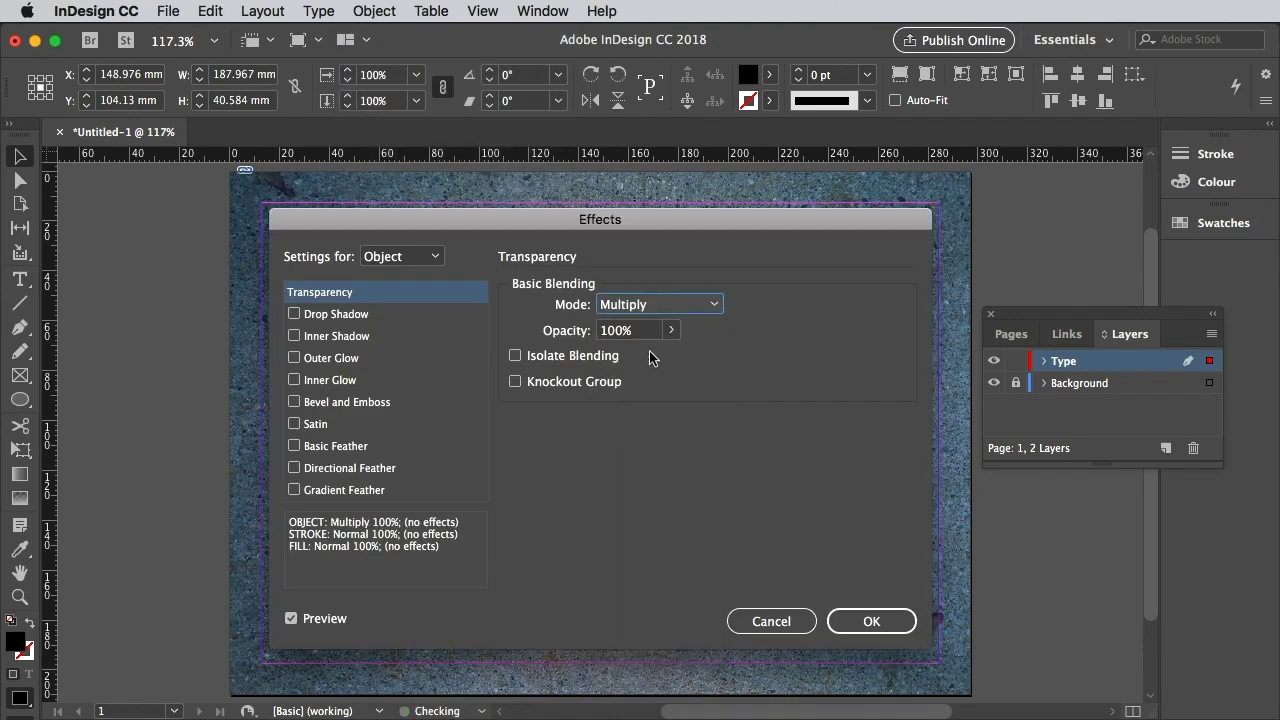
Step: Add an Inner Shadow with 30% opacity and 0.125 in distance
left_click(352, 338)
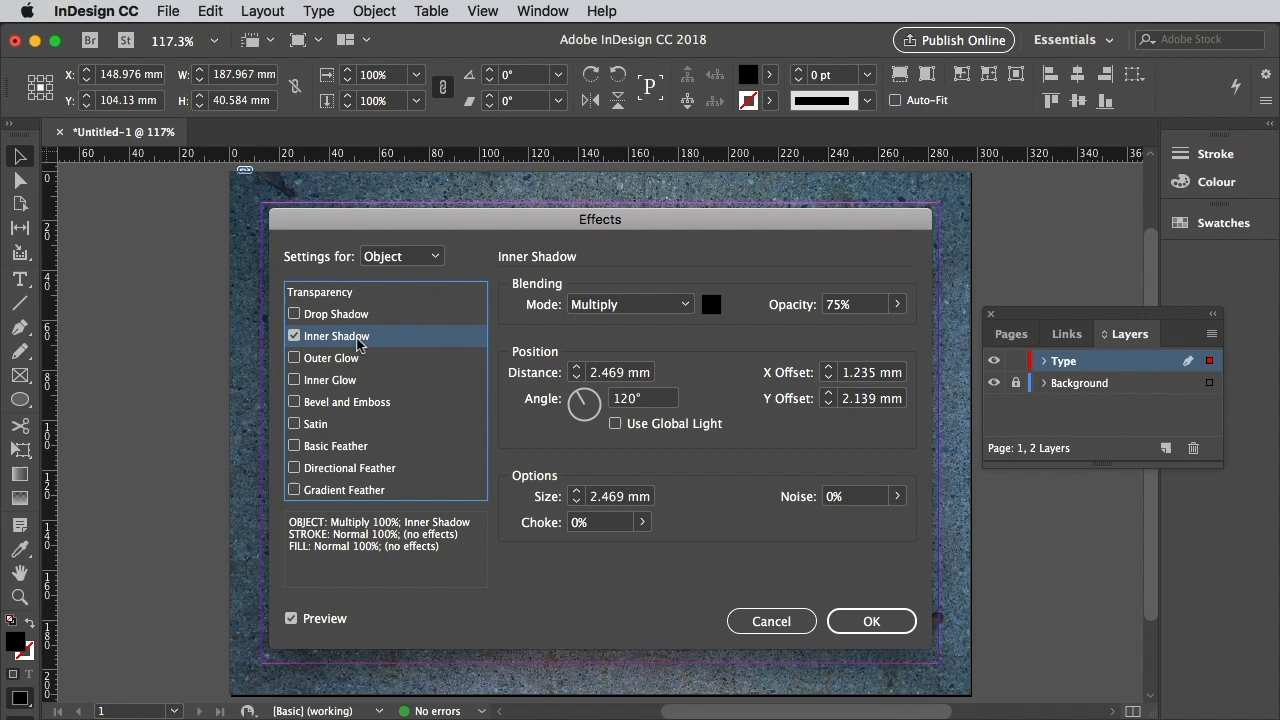
left_click(873, 304)
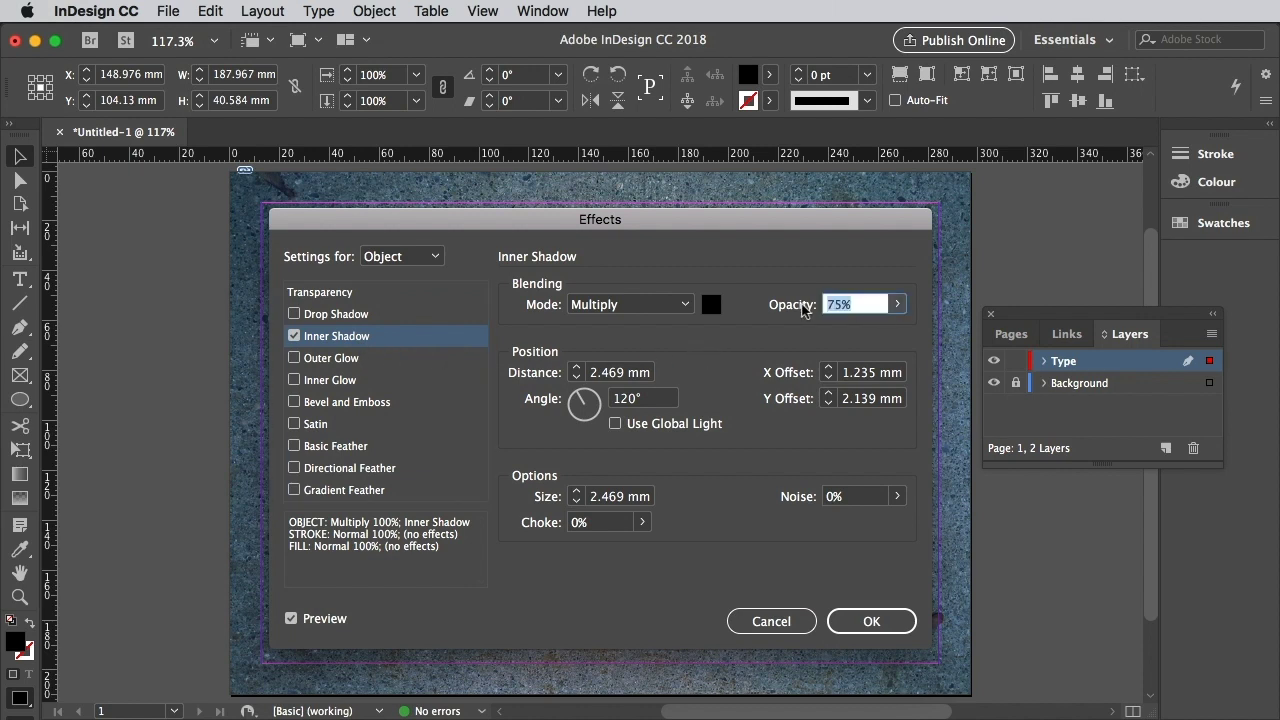
type("30")
left_click(897, 304)
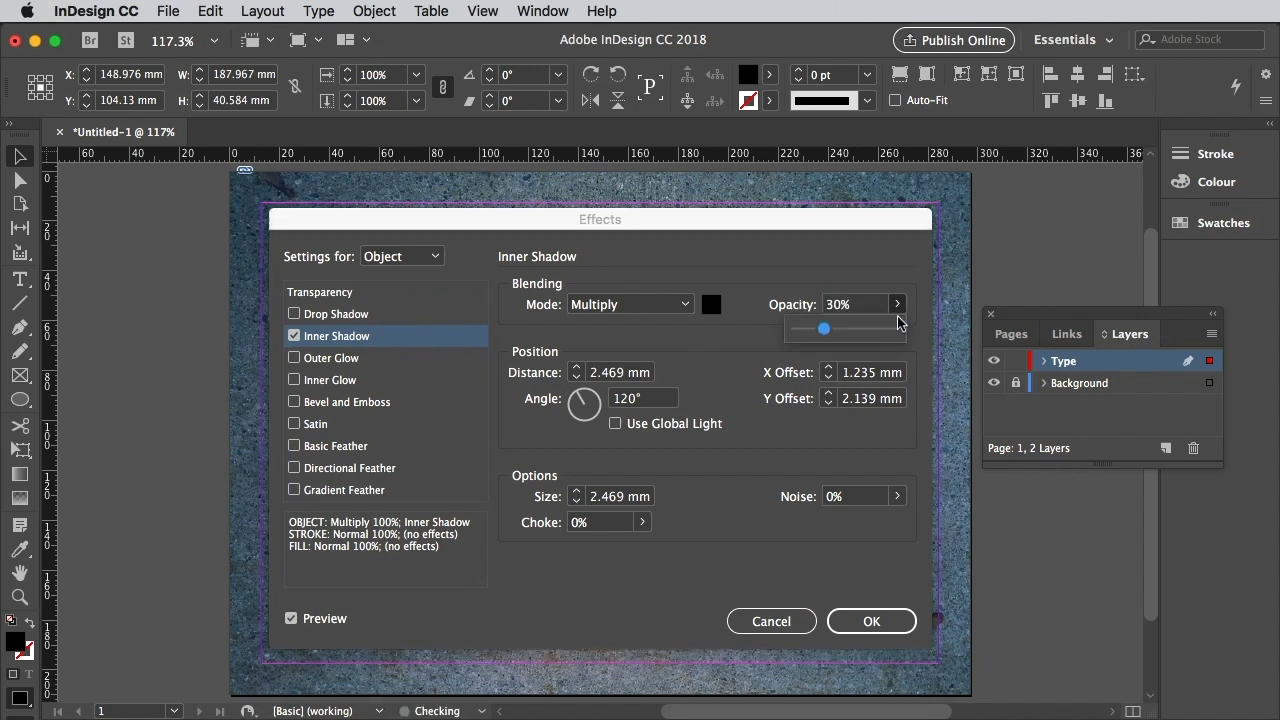
key("Tab")
type("0.125 in")
key("Tab")
key("Tab")
key("shift+Tab")
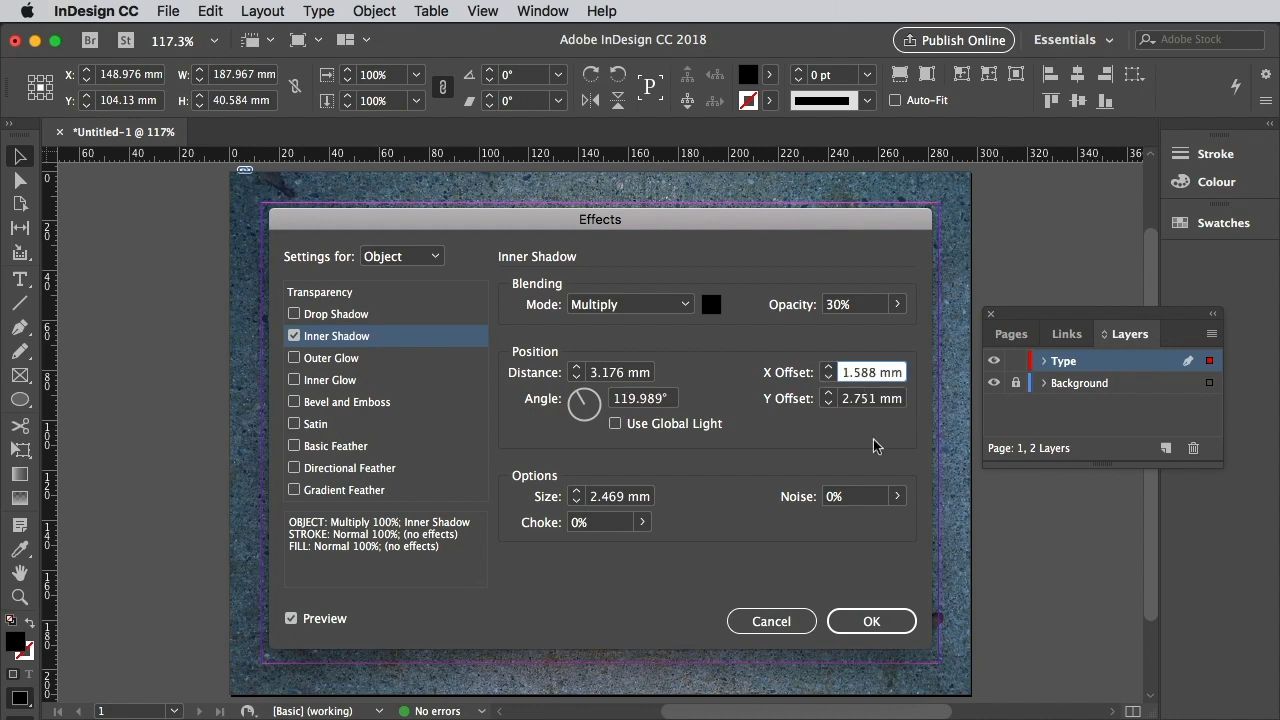
Step: Set the inner shadow's Choke to 45% and Noise to 30%, then apply
left_click_drag(602, 528, 561, 528)
type("45")
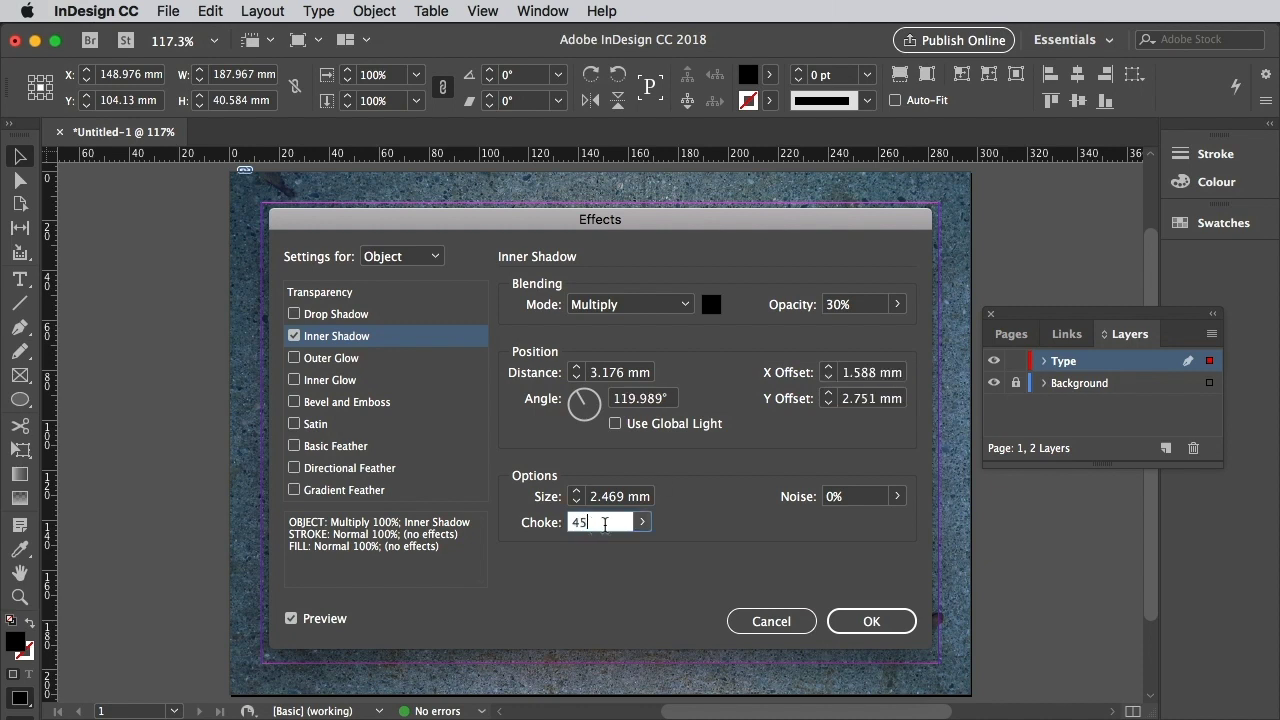
left_click(645, 522)
key("Tab")
type("30")
left_click(898, 497)
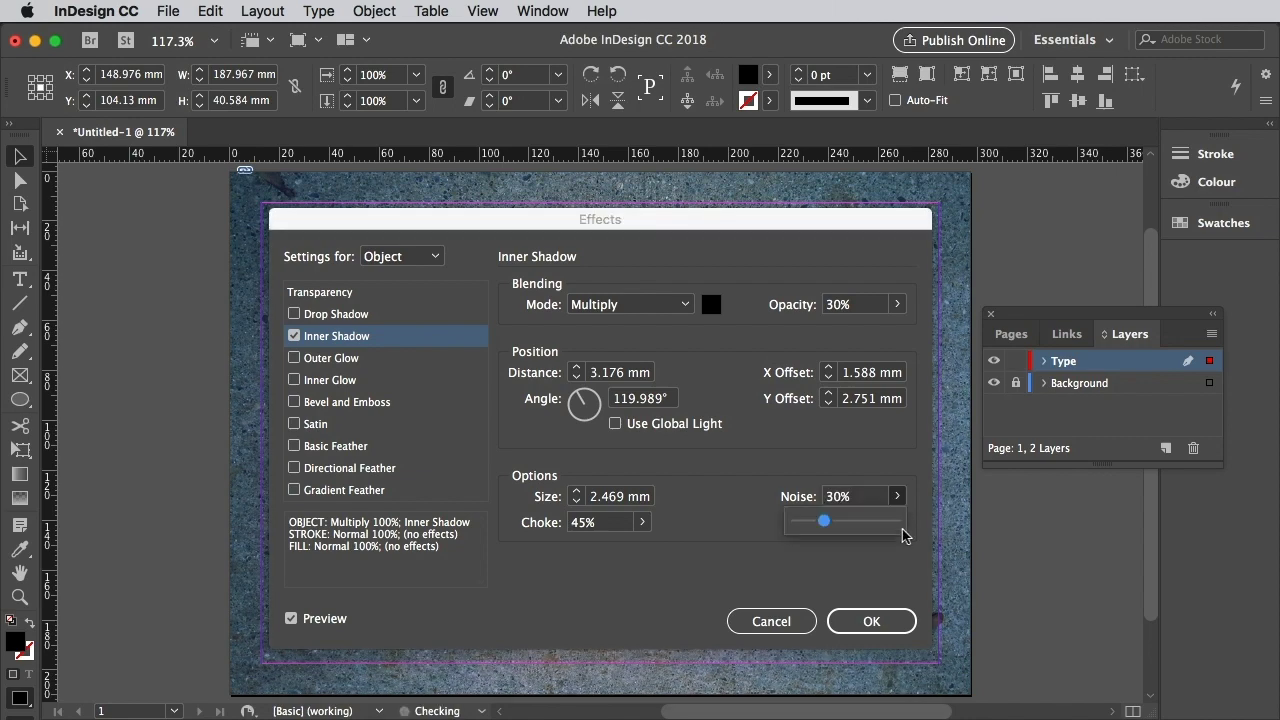
key("Return")
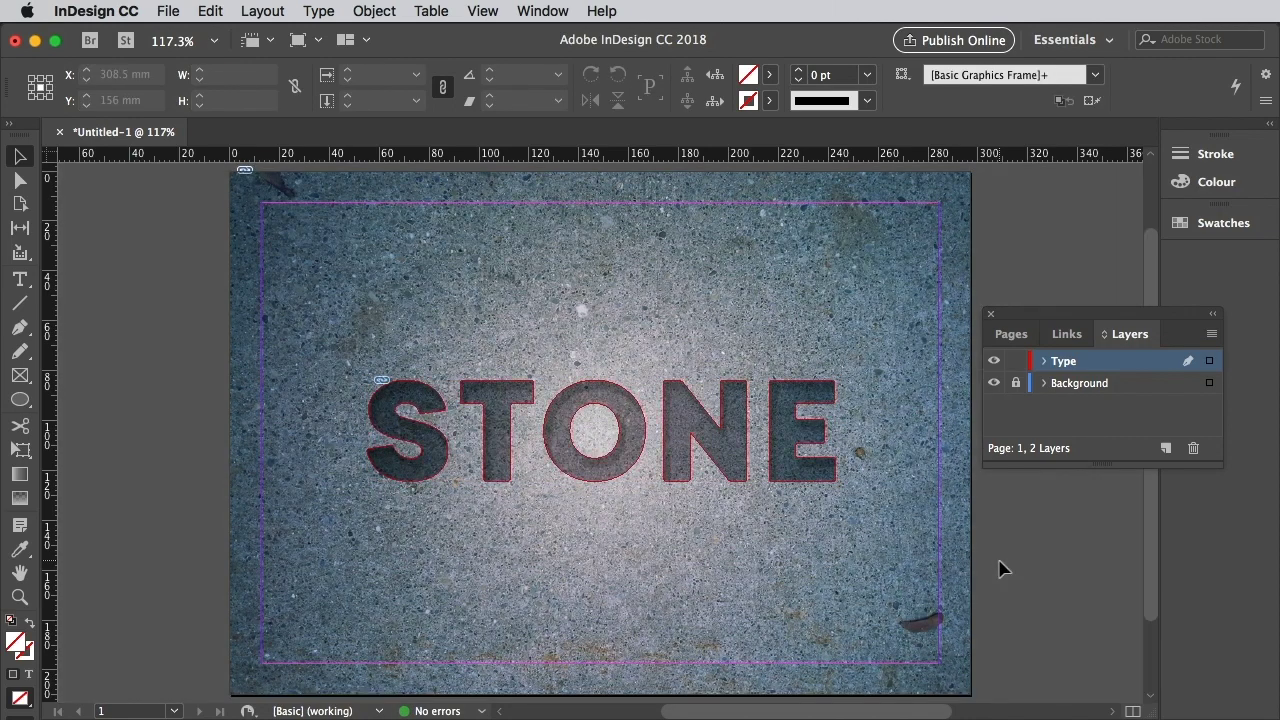
Step: Paste STONE in place and create a new swatch from Black
left_click(210, 11)
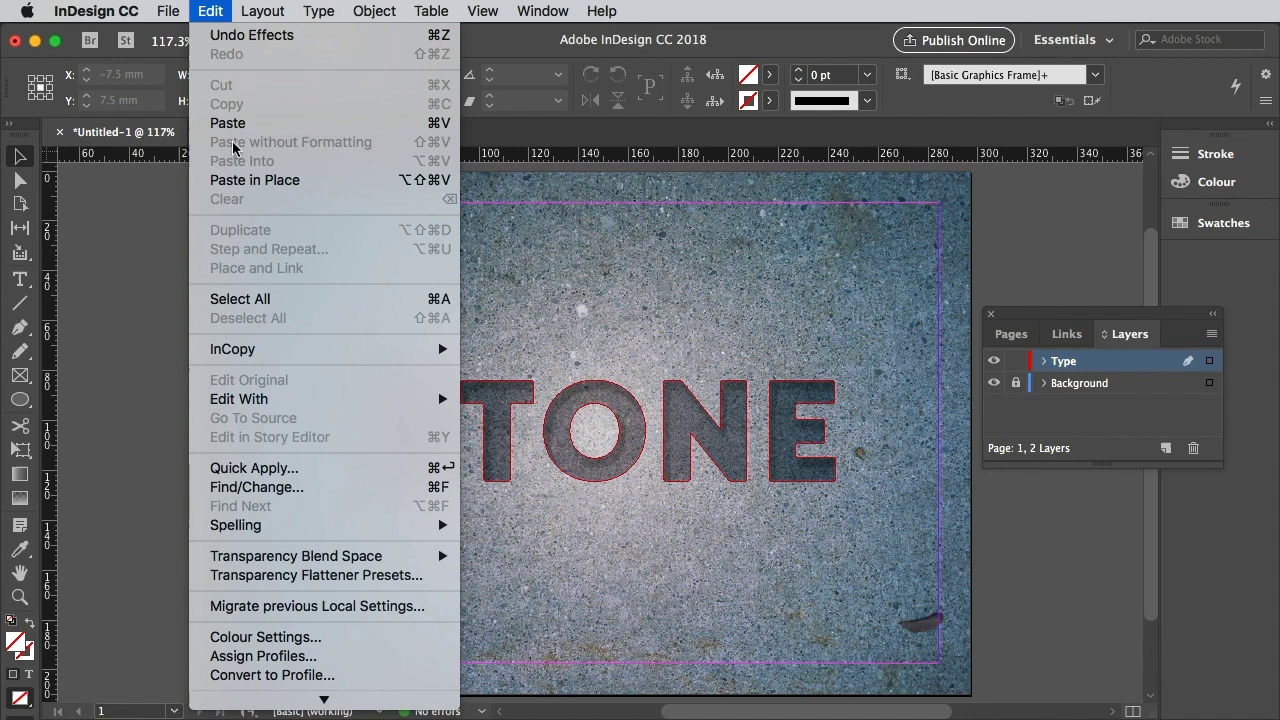
left_click(253, 181)
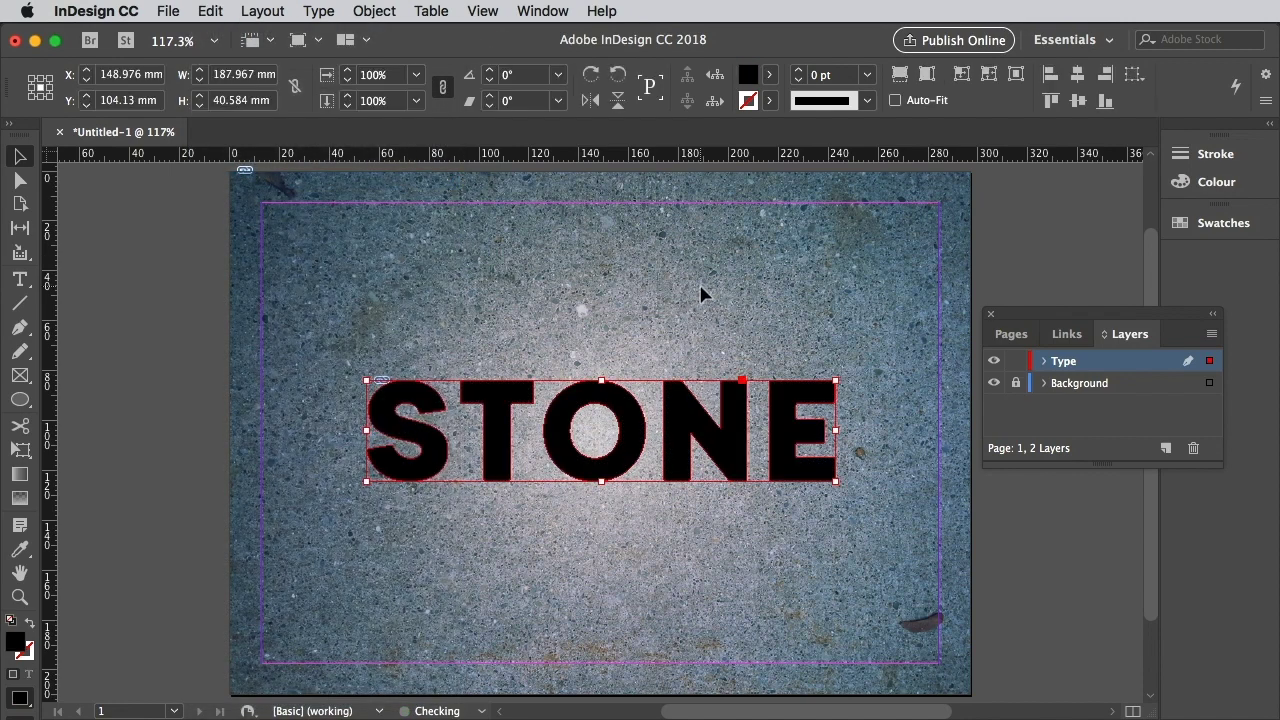
left_click(1186, 231)
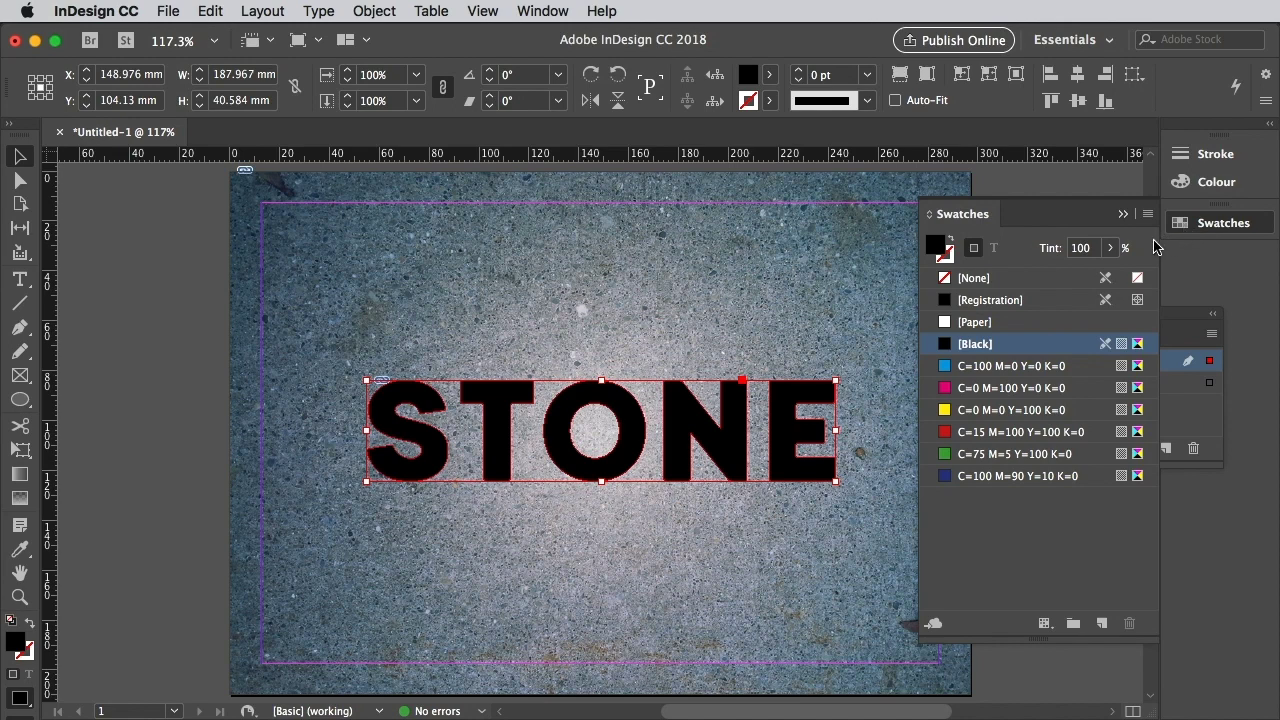
left_click(1103, 624)
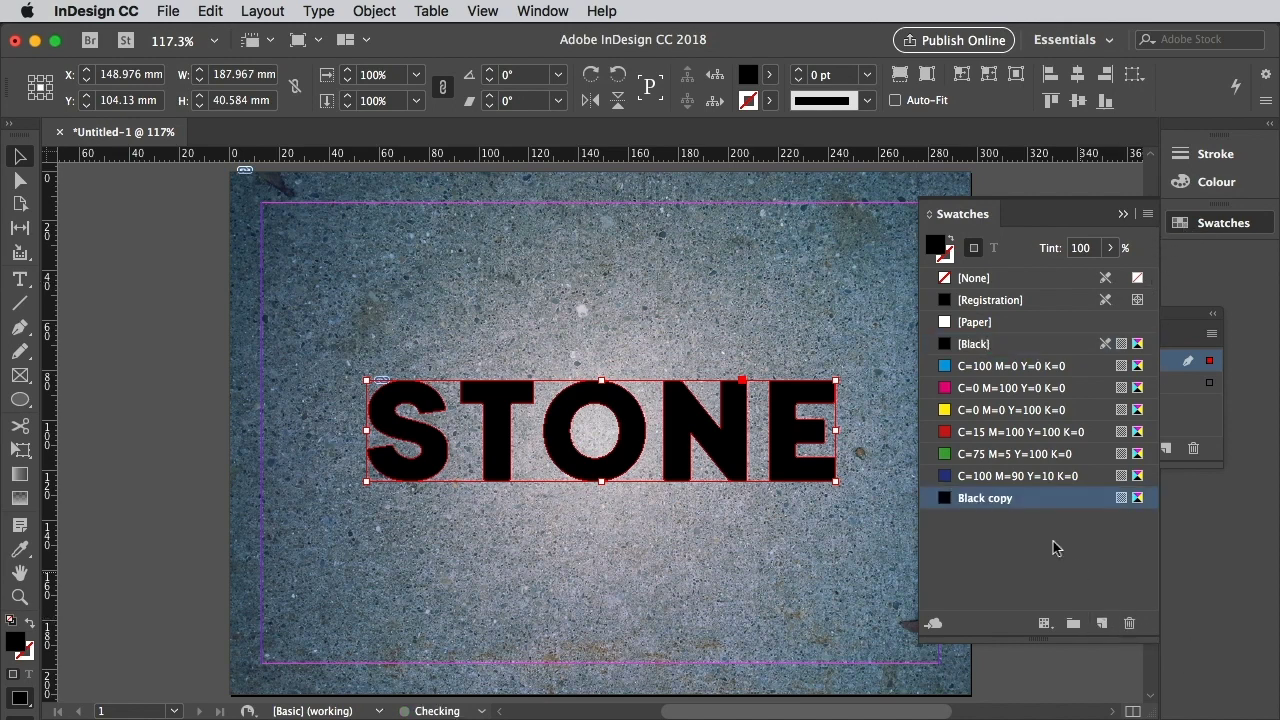
double_click(1003, 498)
left_click_drag(1020, 405, 540, 248)
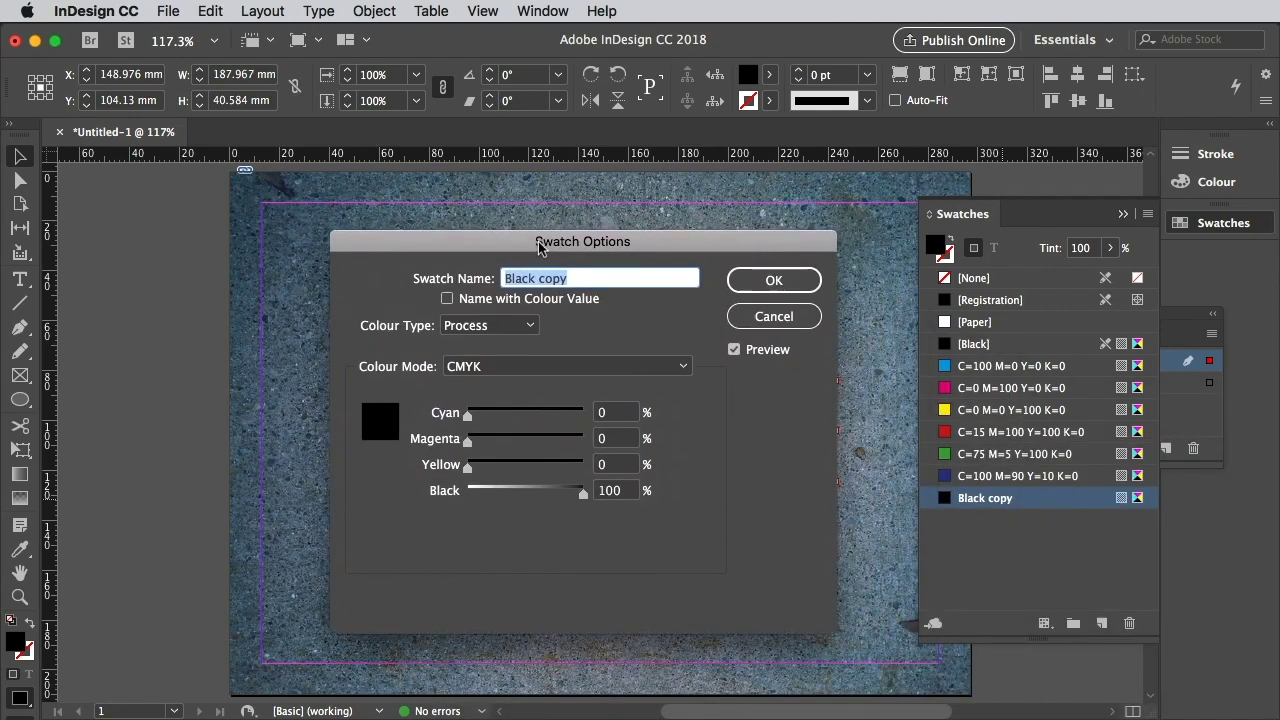
Step: Name the swatch by colour value, set C74 M53 Y39 K29, and apply it to STONE
left_click(447, 299)
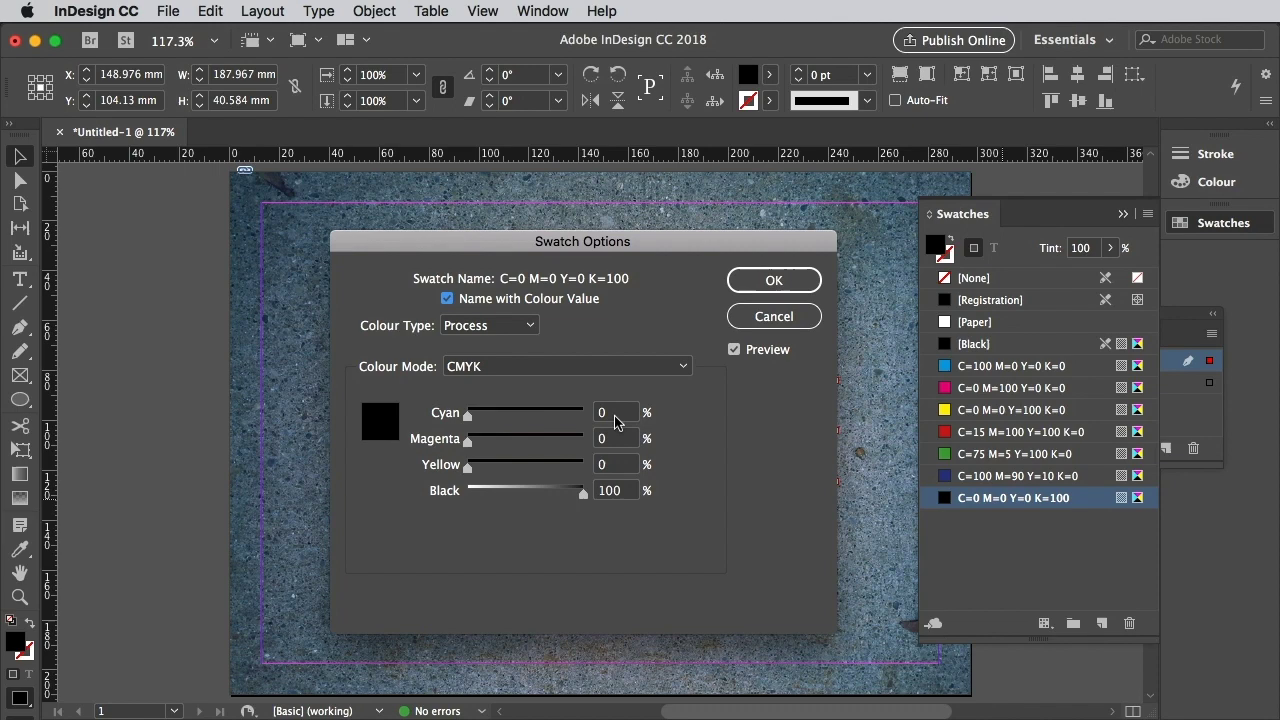
left_click(596, 414)
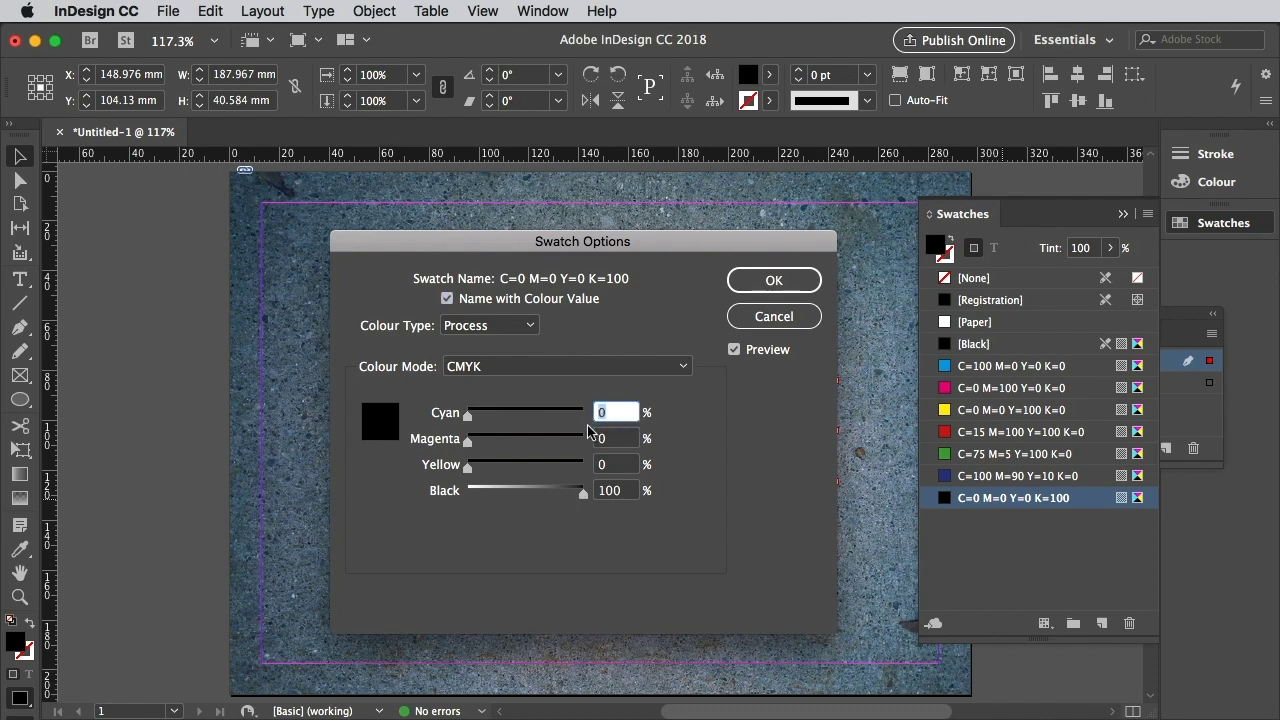
type("74")
key("Tab")
type("5")
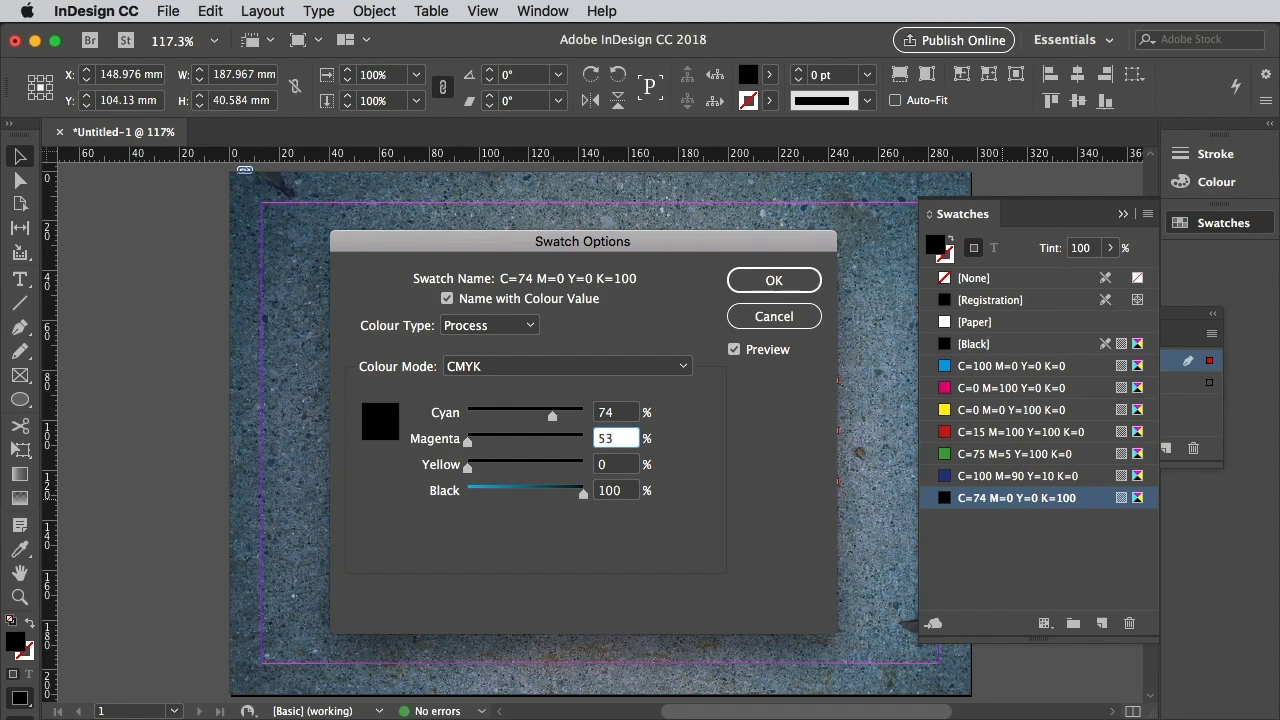
key("Tab")
type("3")
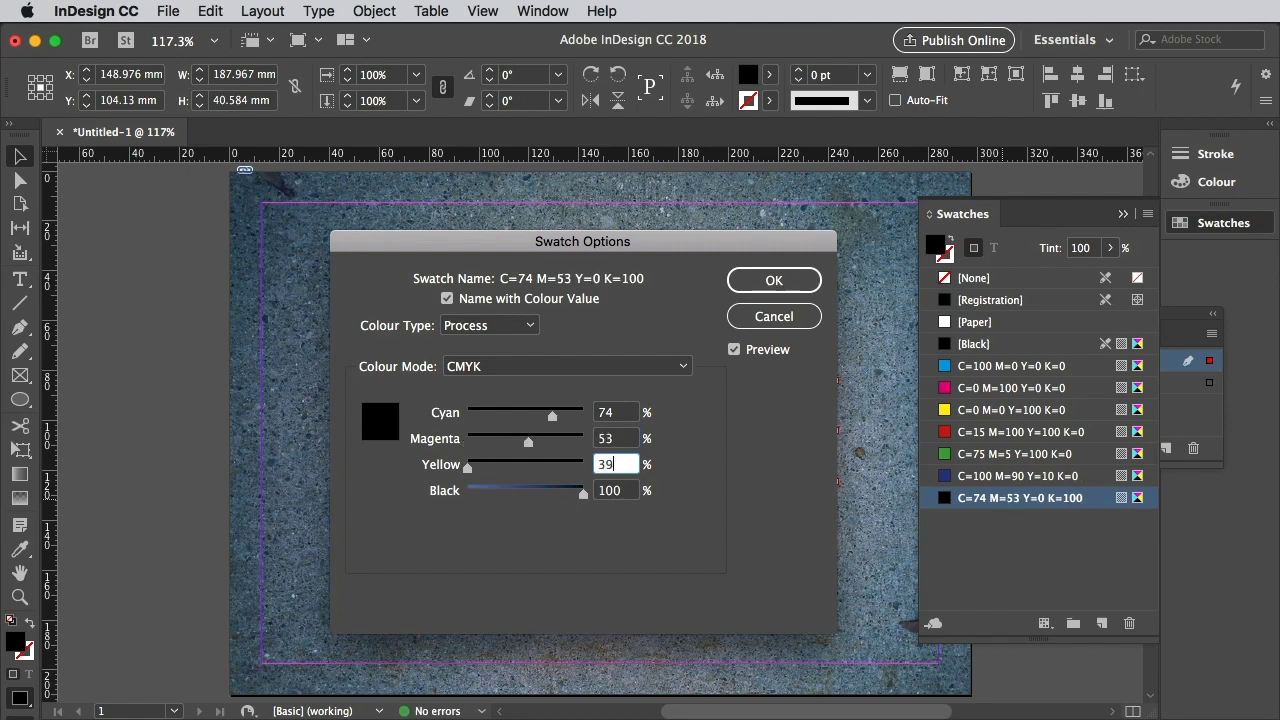
key("Tab")
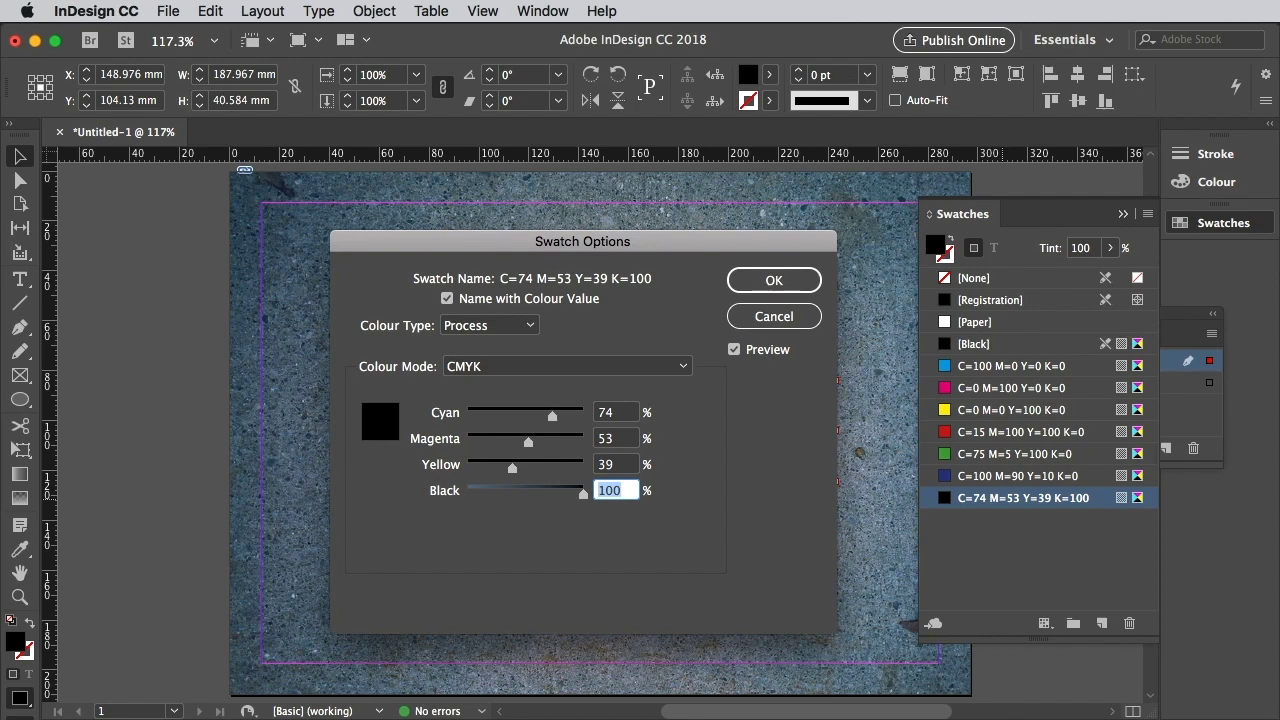
type("29")
left_click(632, 466)
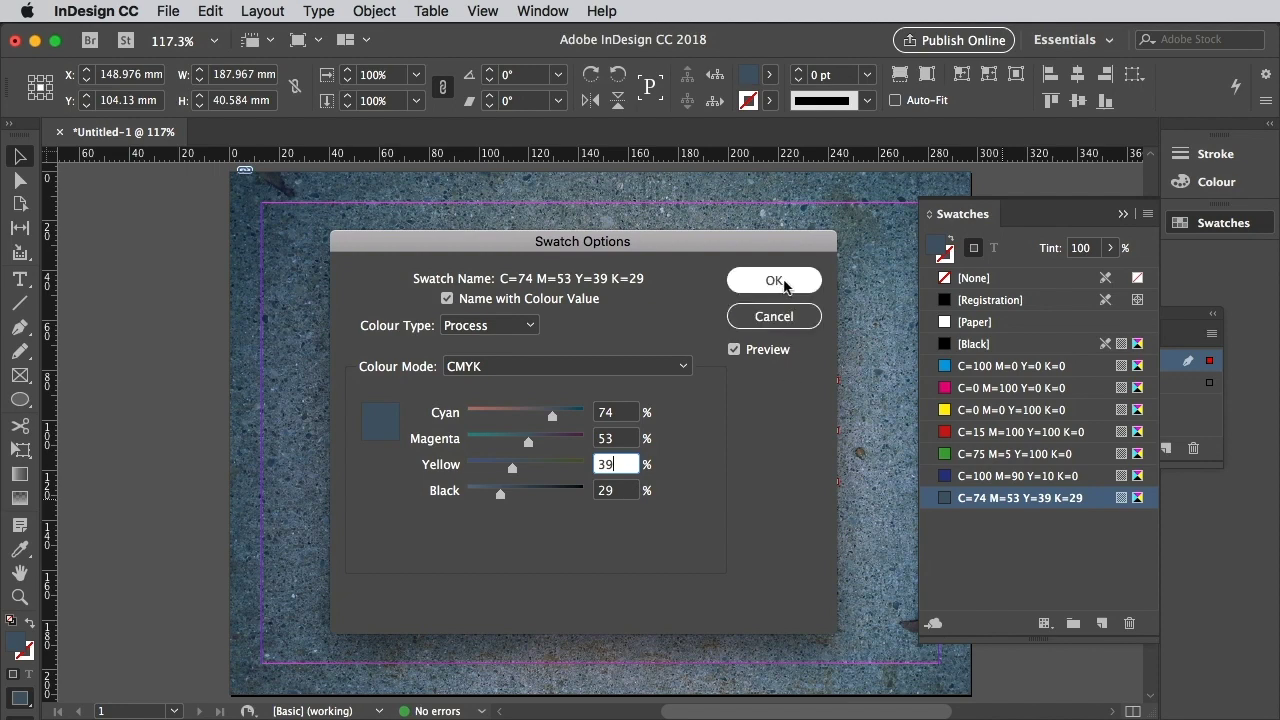
left_click(775, 281)
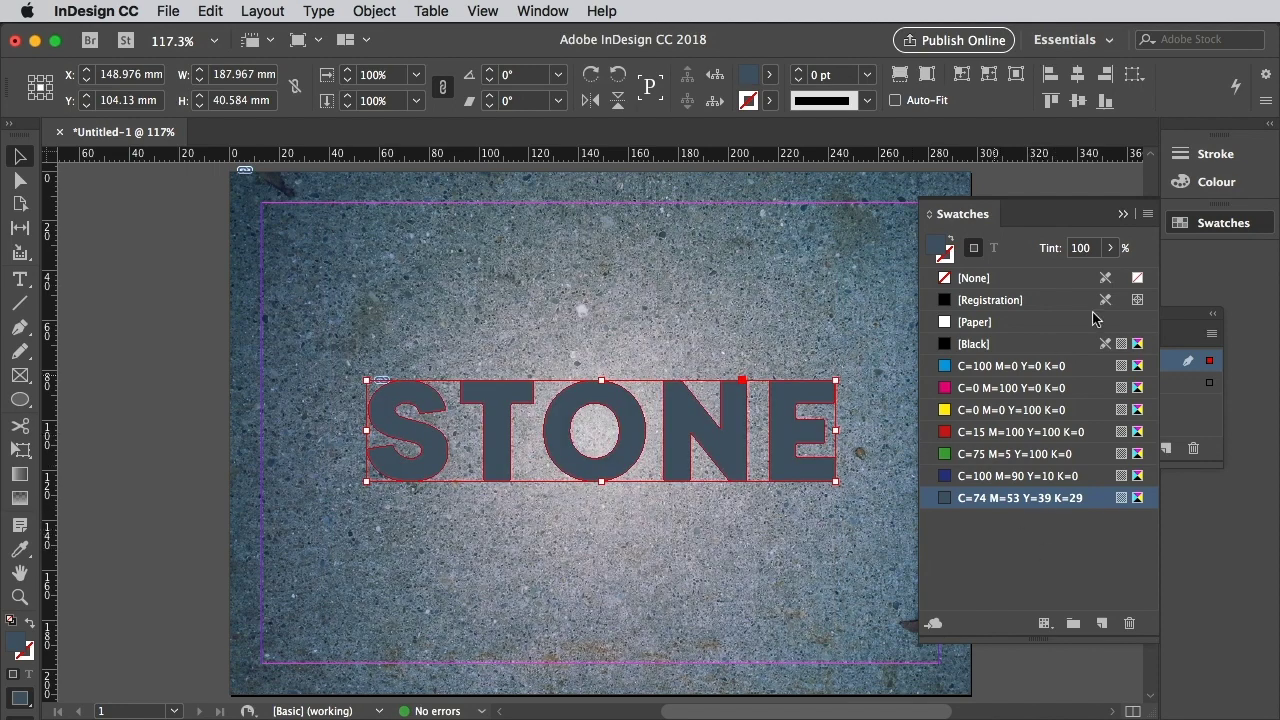
Step: Set the STONE copy's Transparency blend mode to Multiply
left_click(1122, 213)
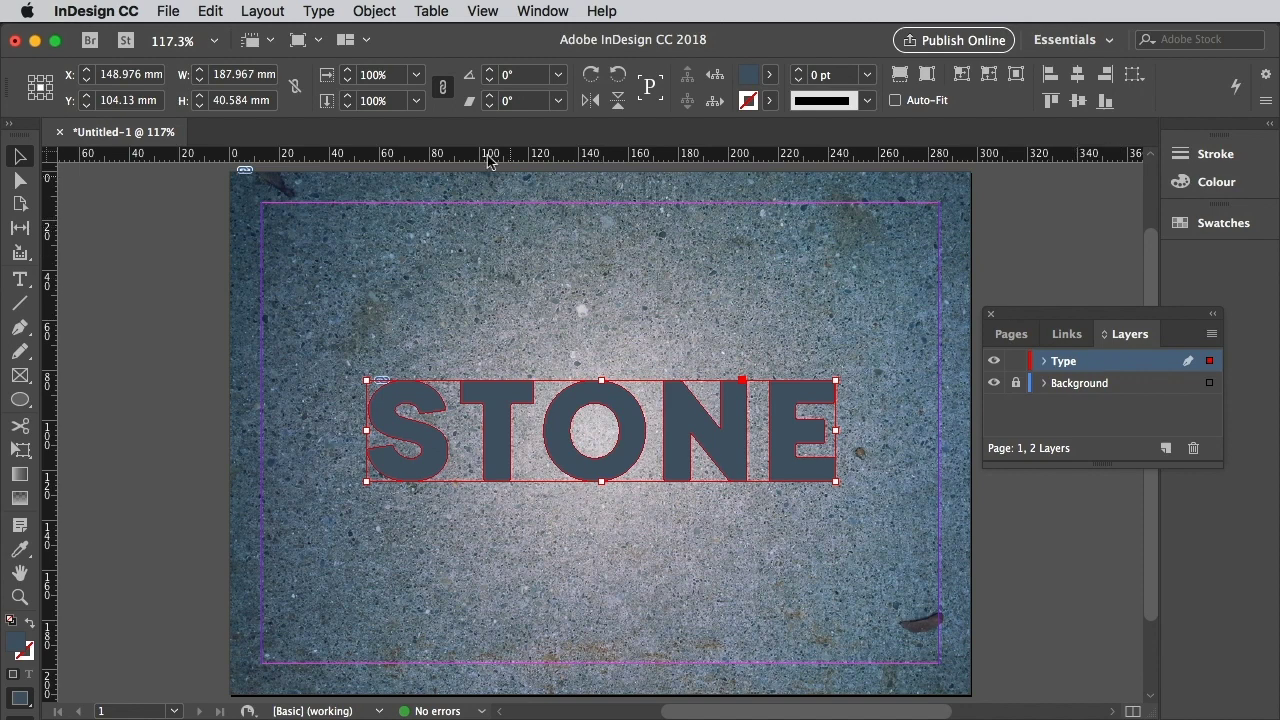
left_click(375, 11)
mouse_move(557, 416)
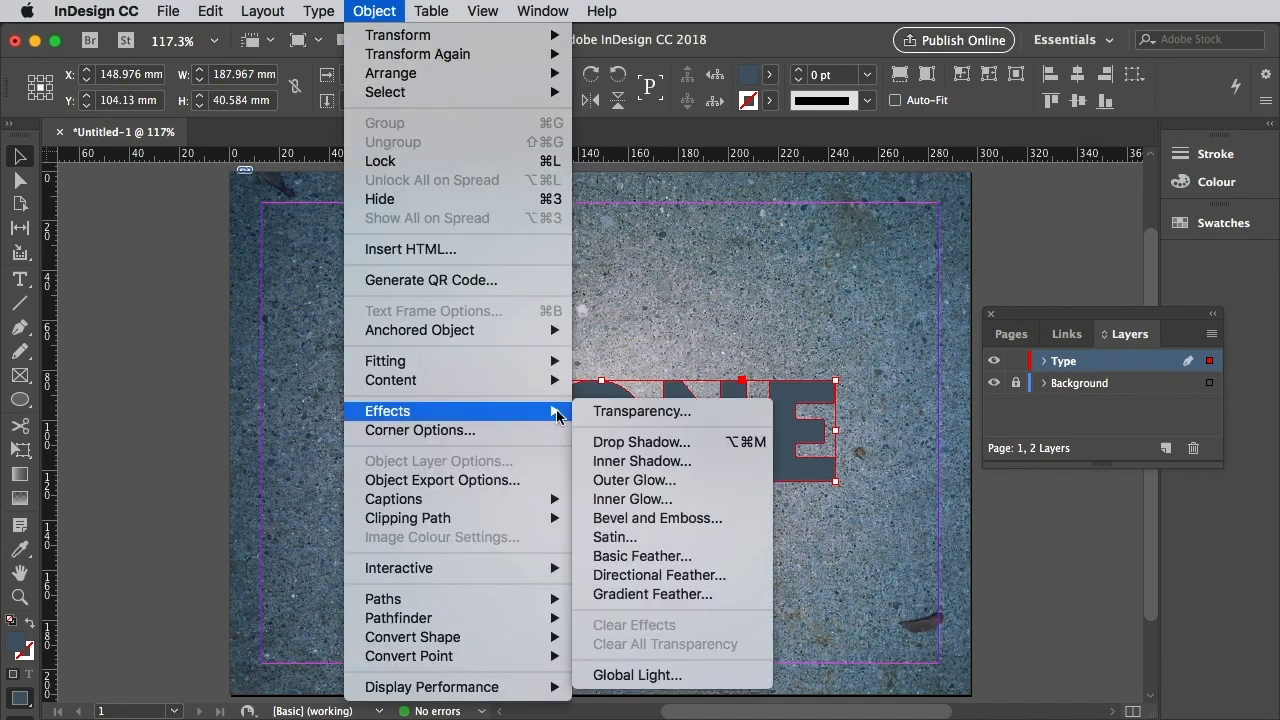
left_click(617, 413)
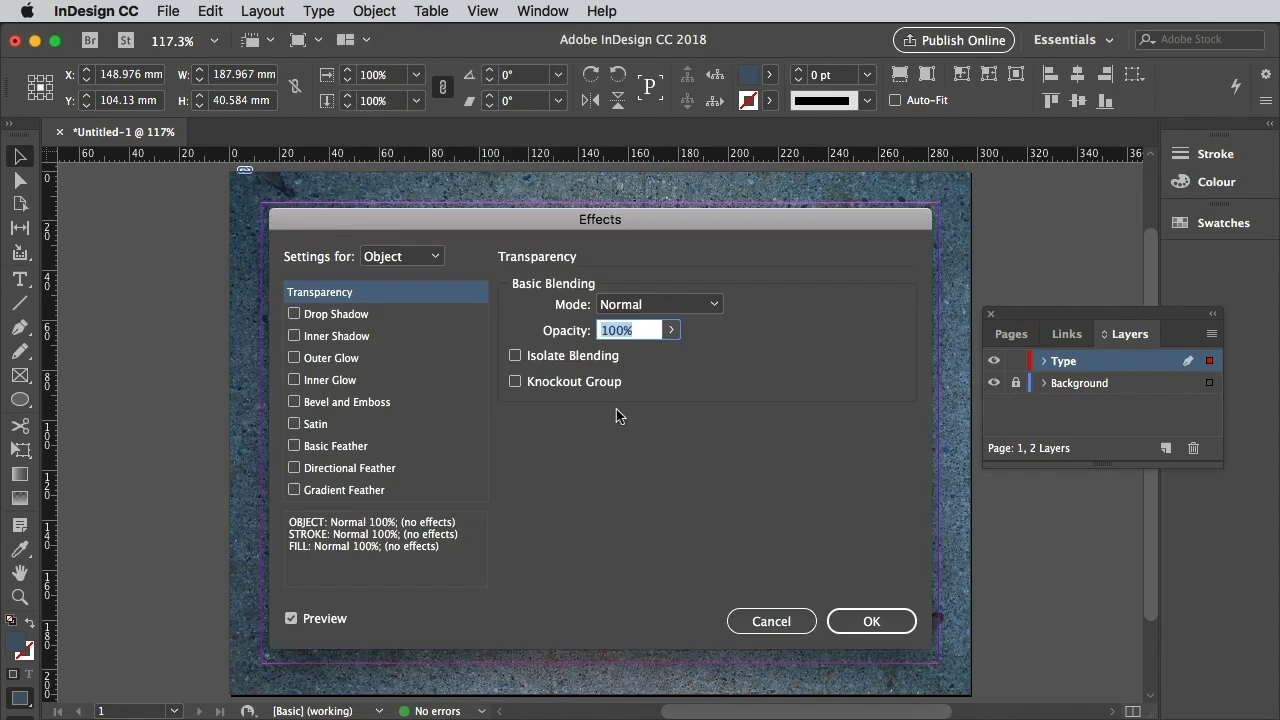
left_click(683, 303)
left_click(668, 352)
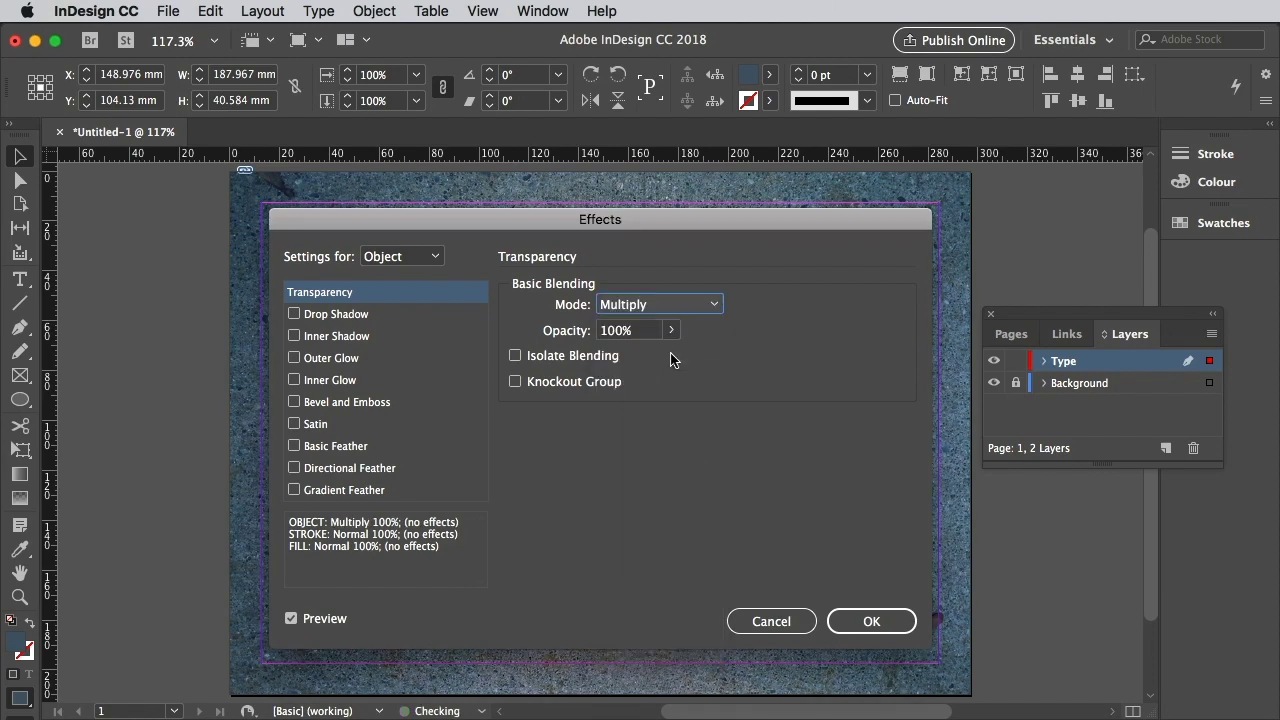
Step: Add a linear Gradient Feather at -90° angle, fading to transparent at 30%
left_click(379, 490)
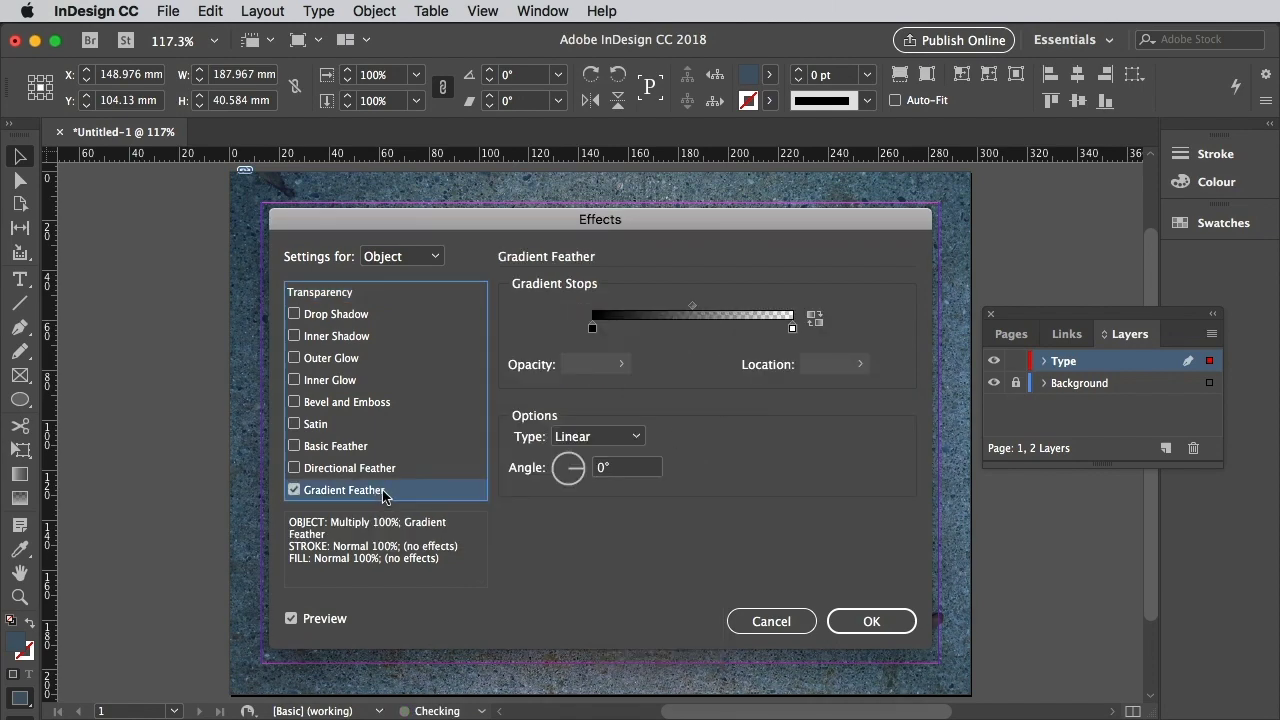
left_click(588, 468)
type("-90")
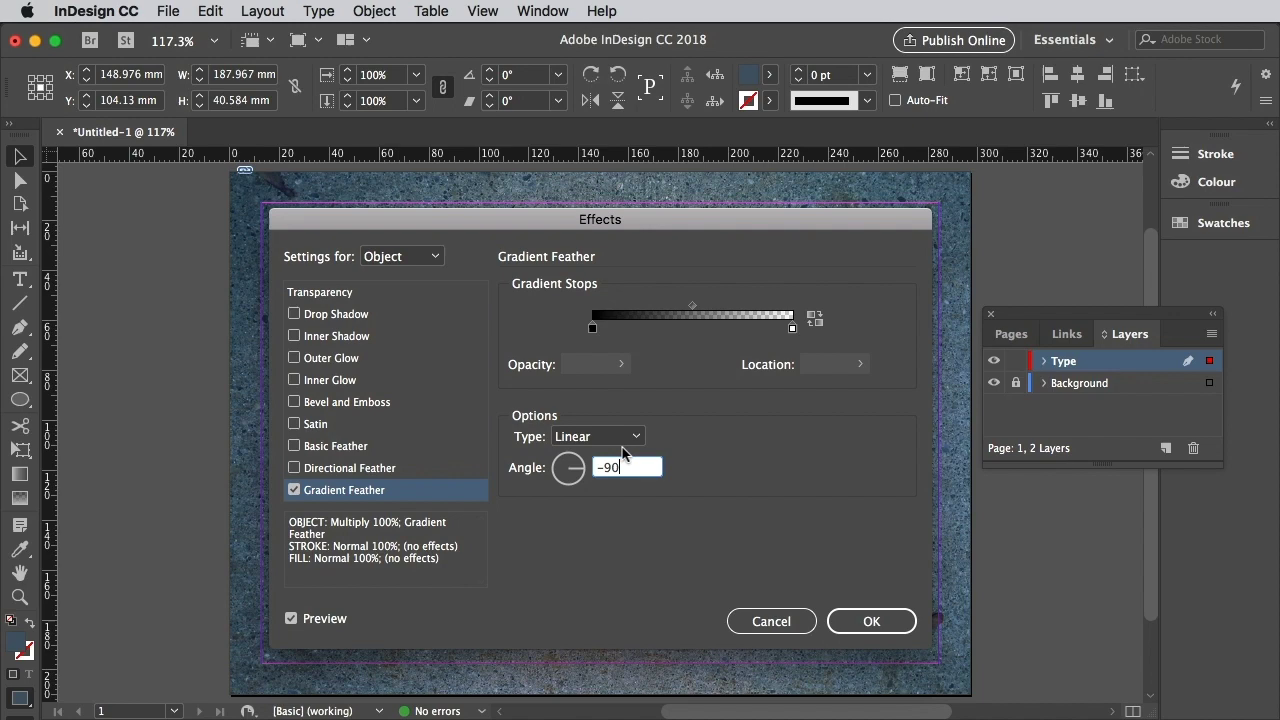
left_click(597, 436)
left_click(586, 452)
left_click_drag(792, 328, 653, 330)
left_click(866, 620)
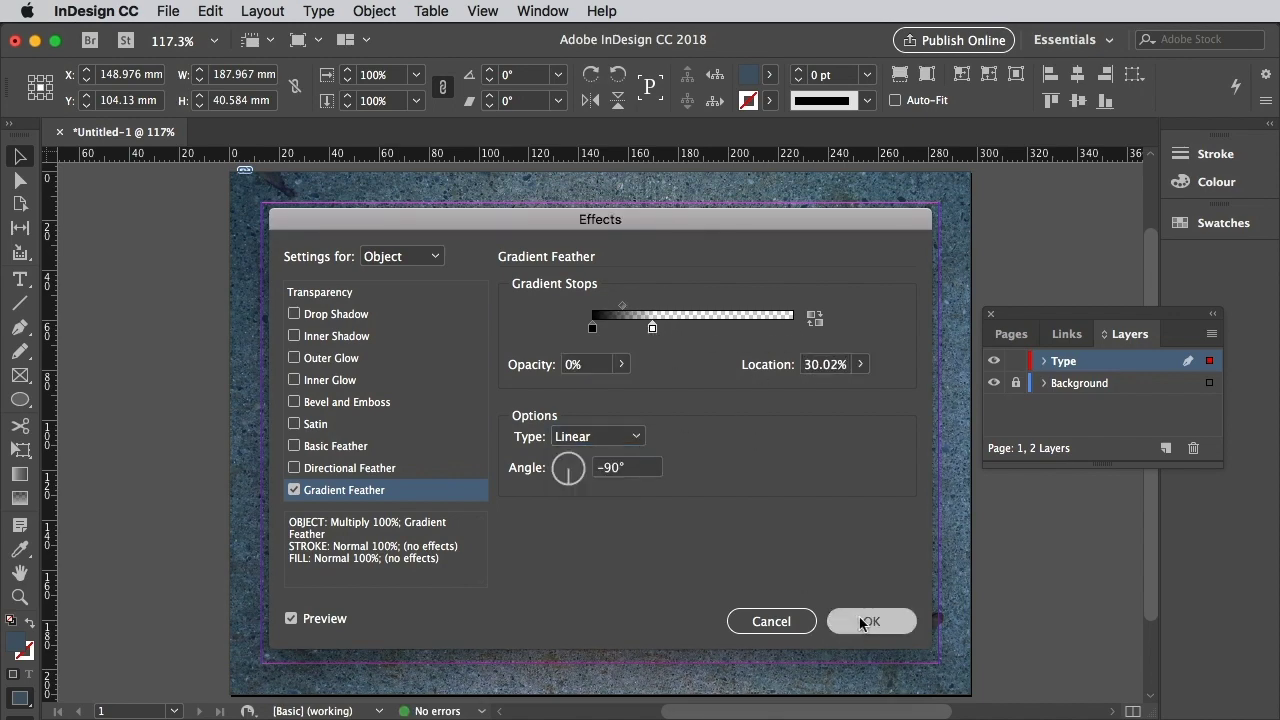
Step: Copy the feathered STONE text and paste it in place over the original
left_click(215, 11)
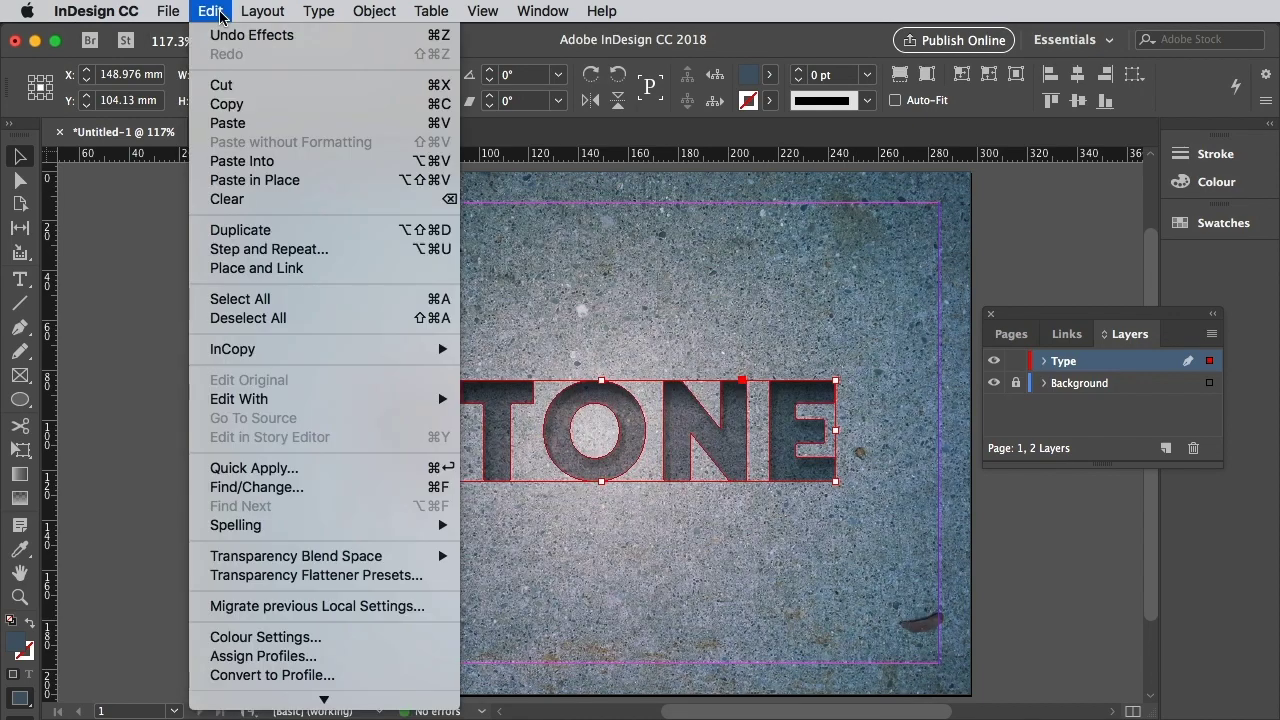
left_click(227, 104)
left_click(218, 13)
left_click(254, 180)
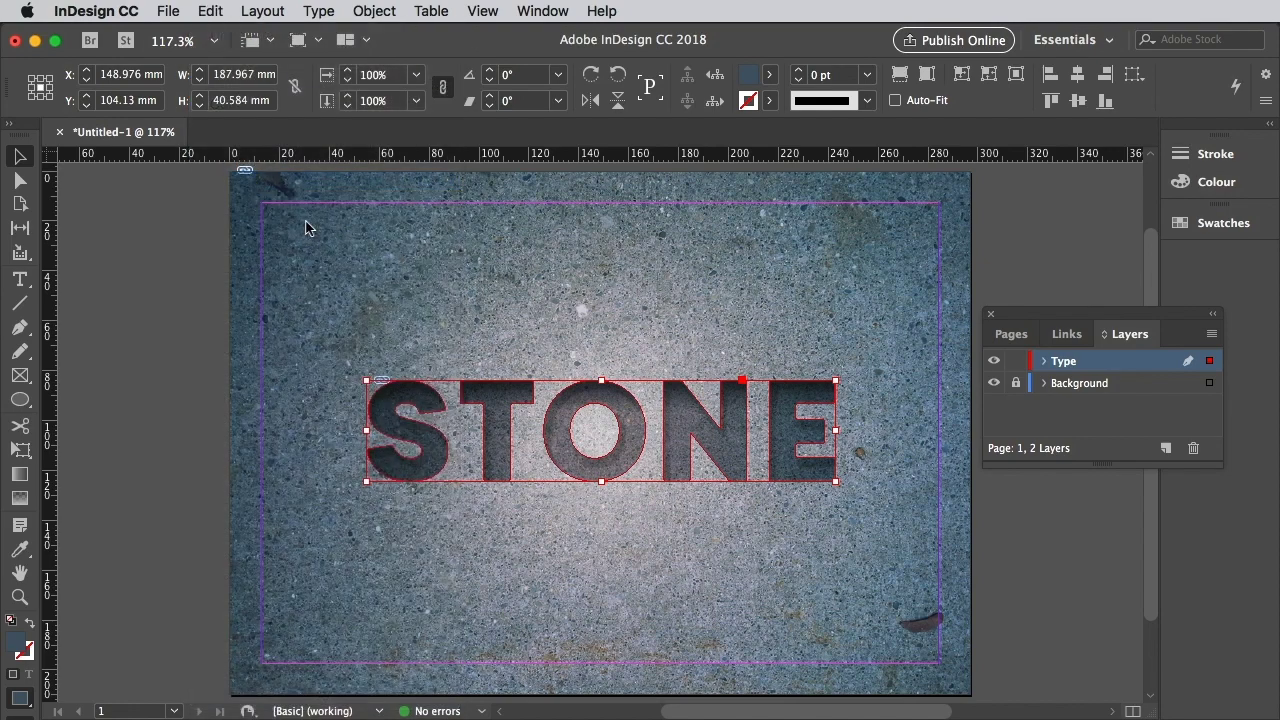
Step: Change the copy's linear gradient feather angle from -90° to 90°, then deselect it
left_click(375, 11)
mouse_move(402, 365)
mouse_move(435, 411)
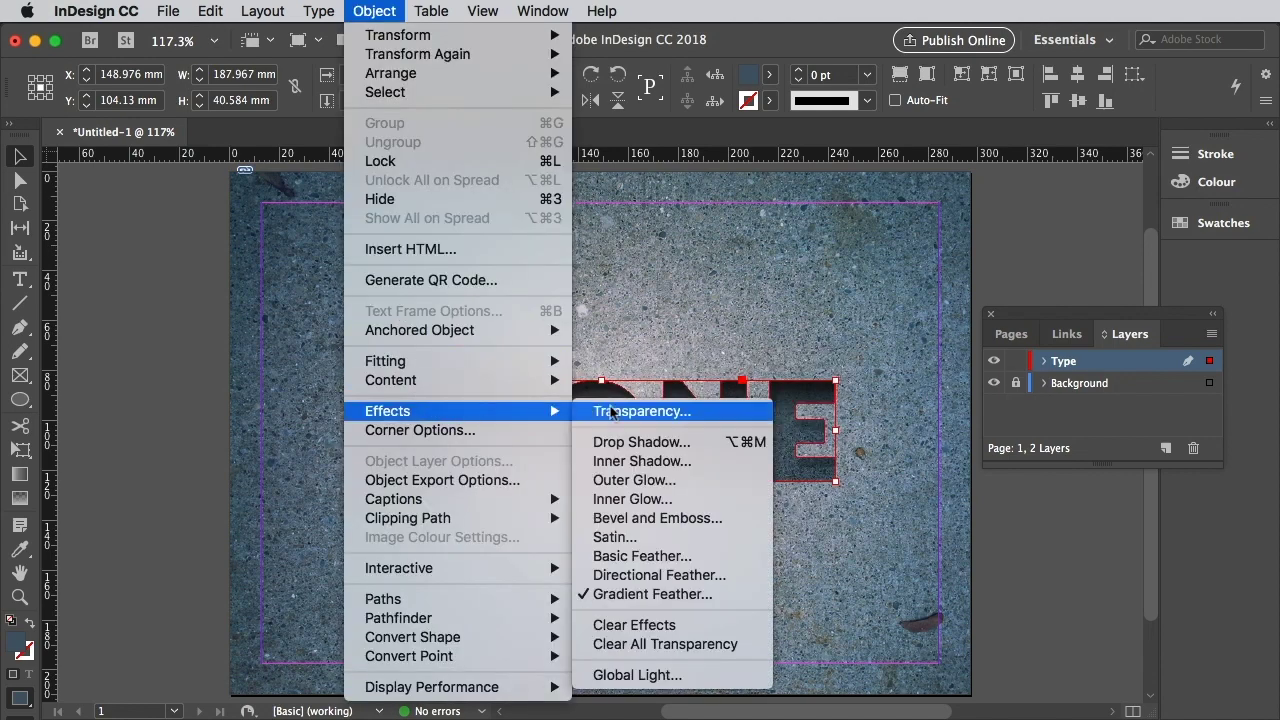
left_click(658, 595)
type("-90")
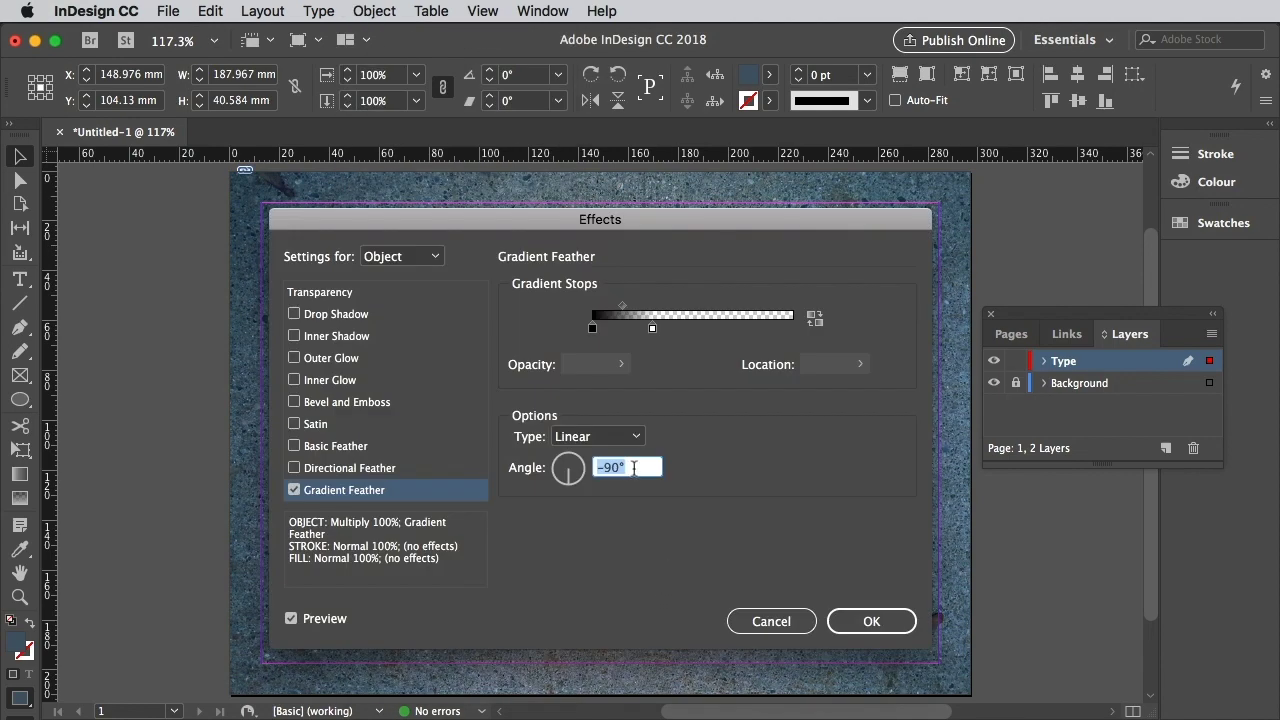
double_click(611, 467)
type("90")
key("Tab")
left_click(638, 450)
left_click(731, 464)
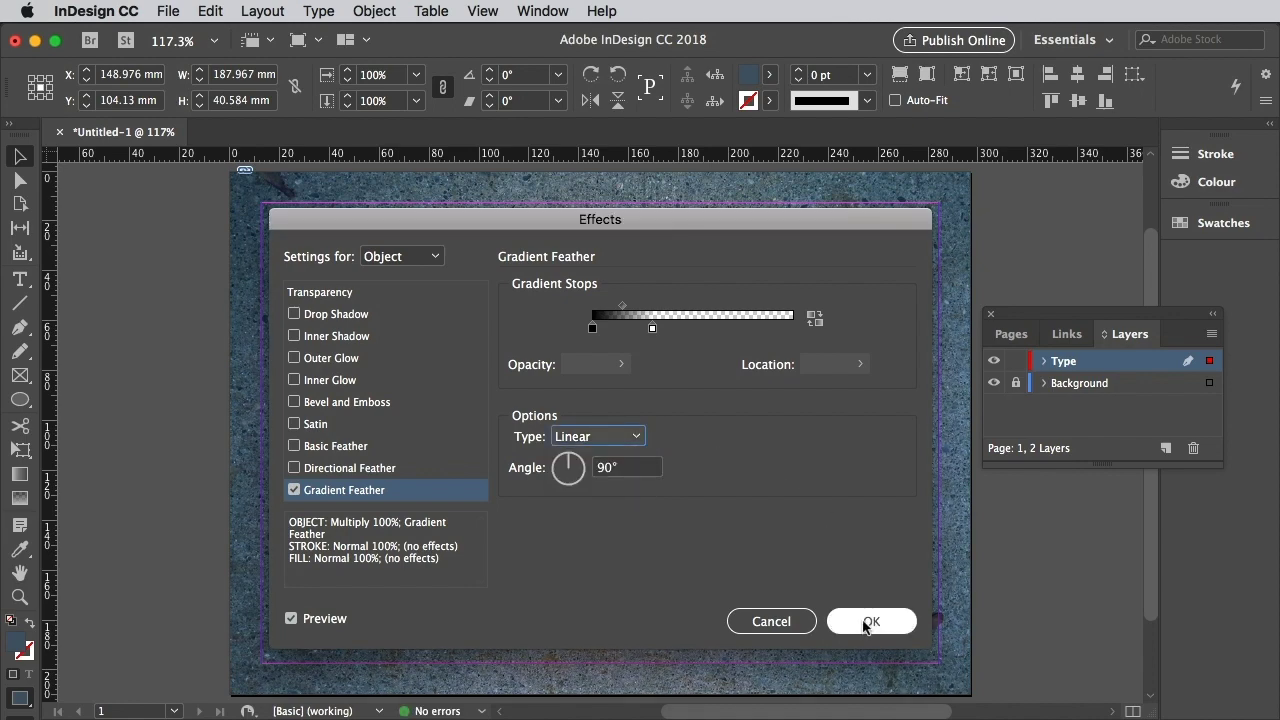
left_click(866, 620)
left_click(1044, 570)
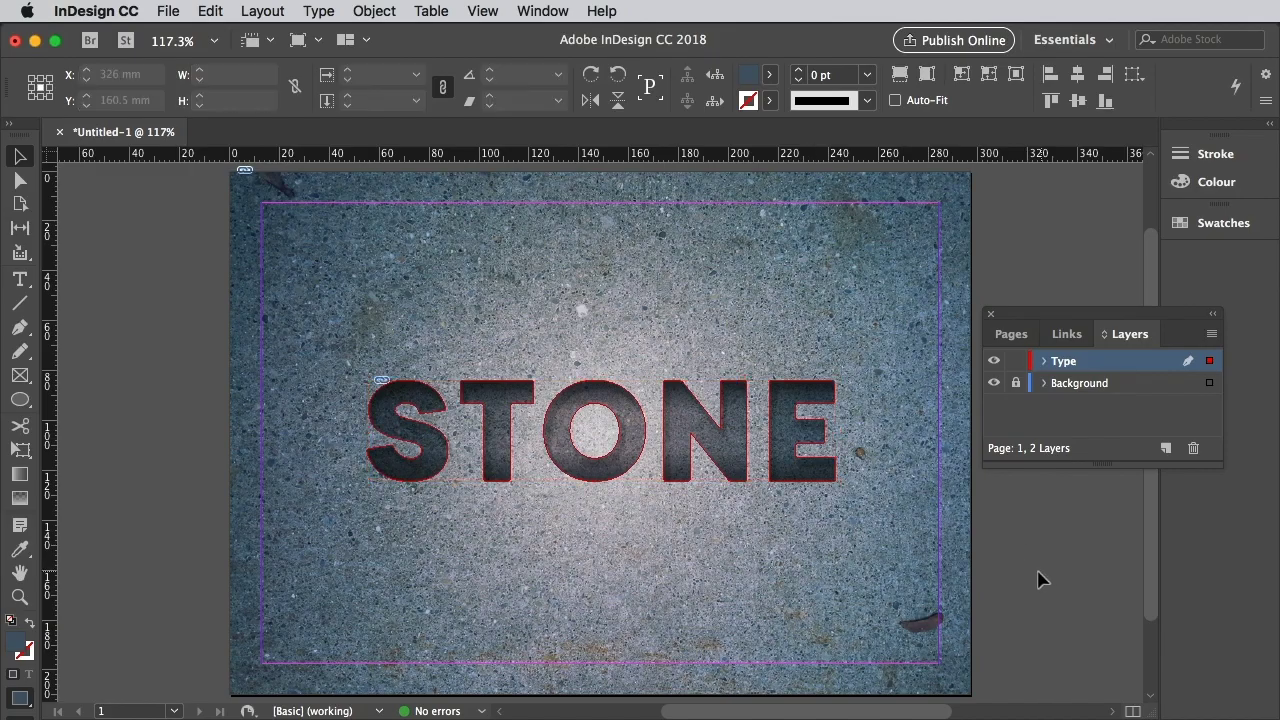